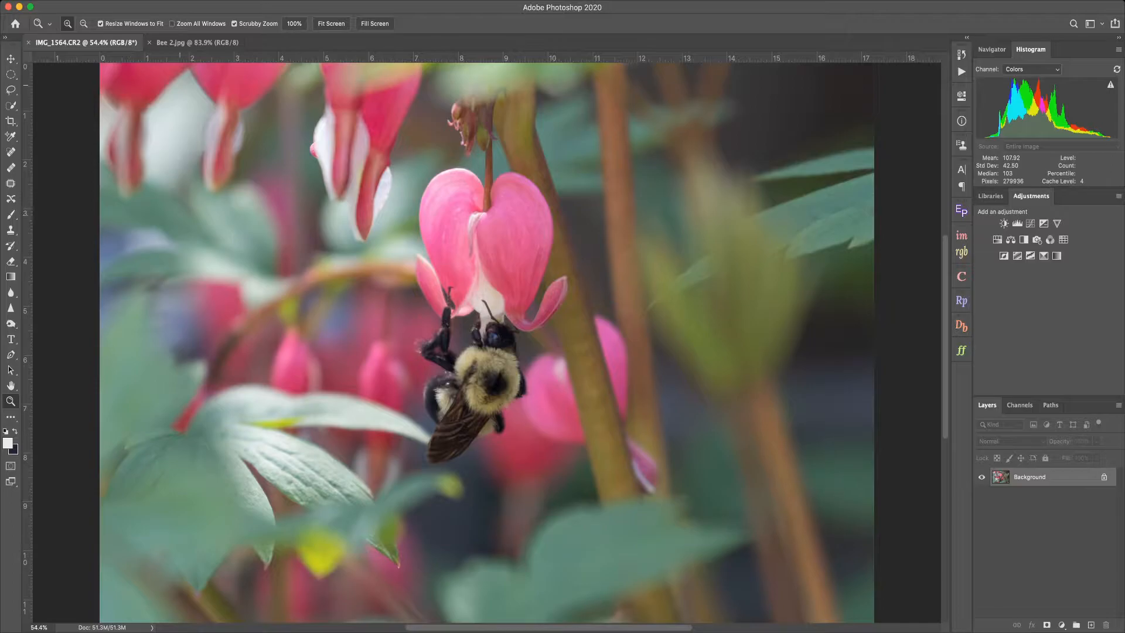
Step: Open the finished Bee 2.jpg version to compare it with the raw photo
click(196, 42)
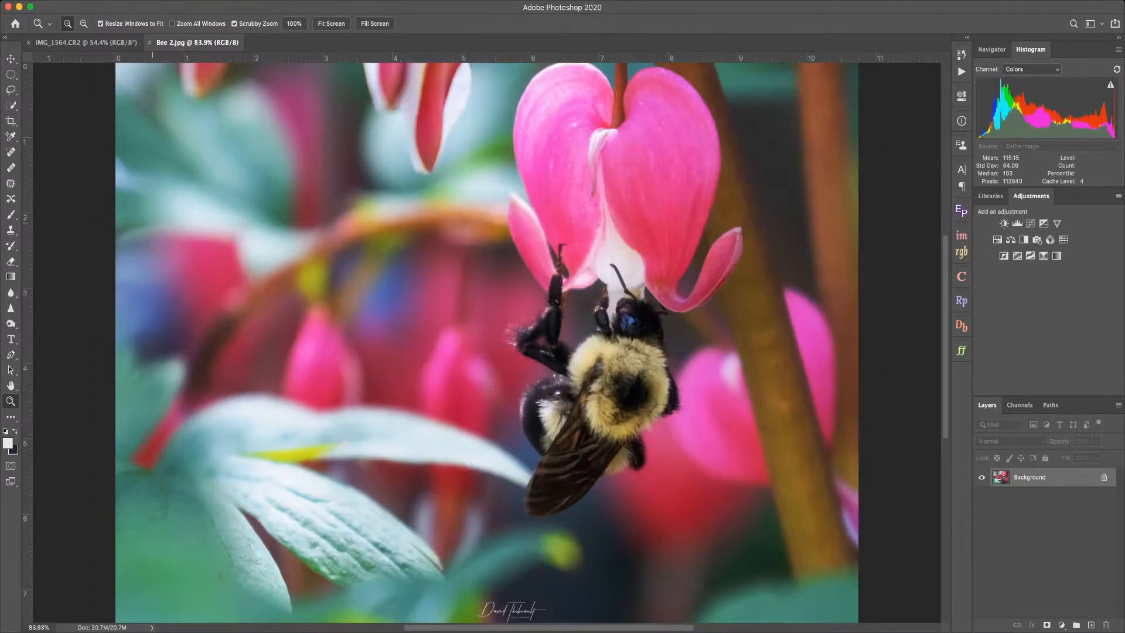
click(663, 298)
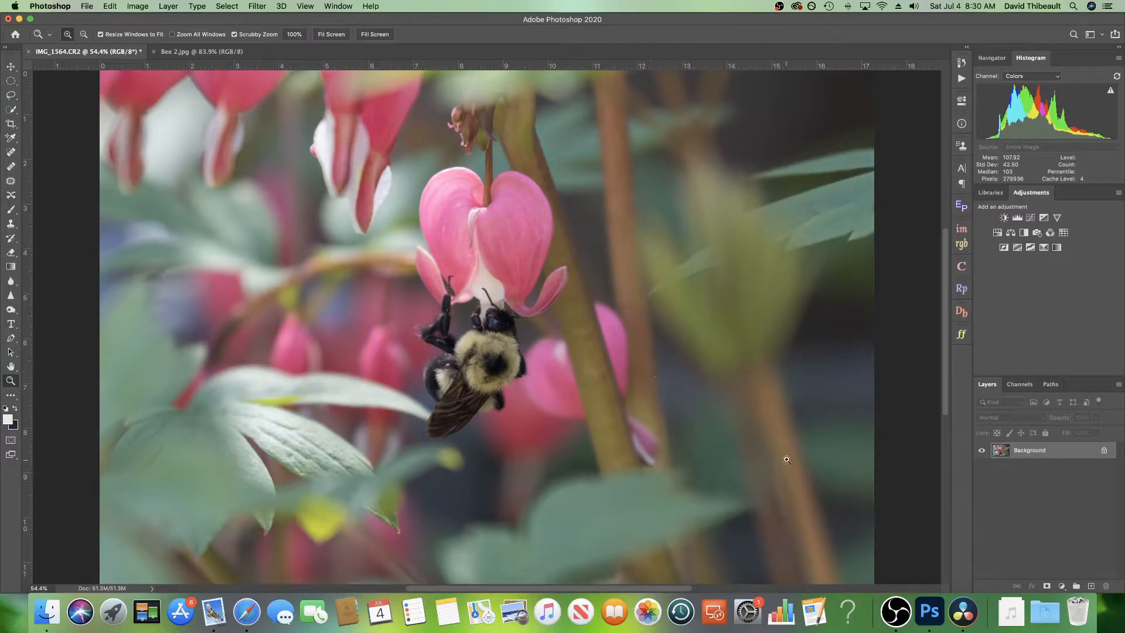
Step: Unlock the Background layer of the raw photo
click(1104, 451)
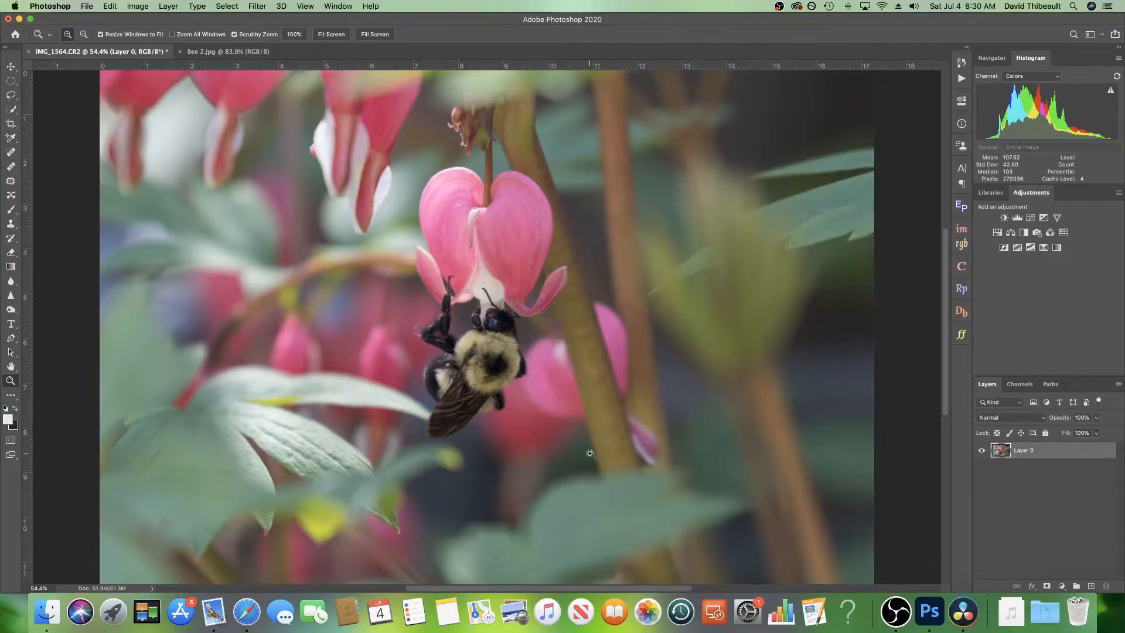
scroll(590, 453, right, 2)
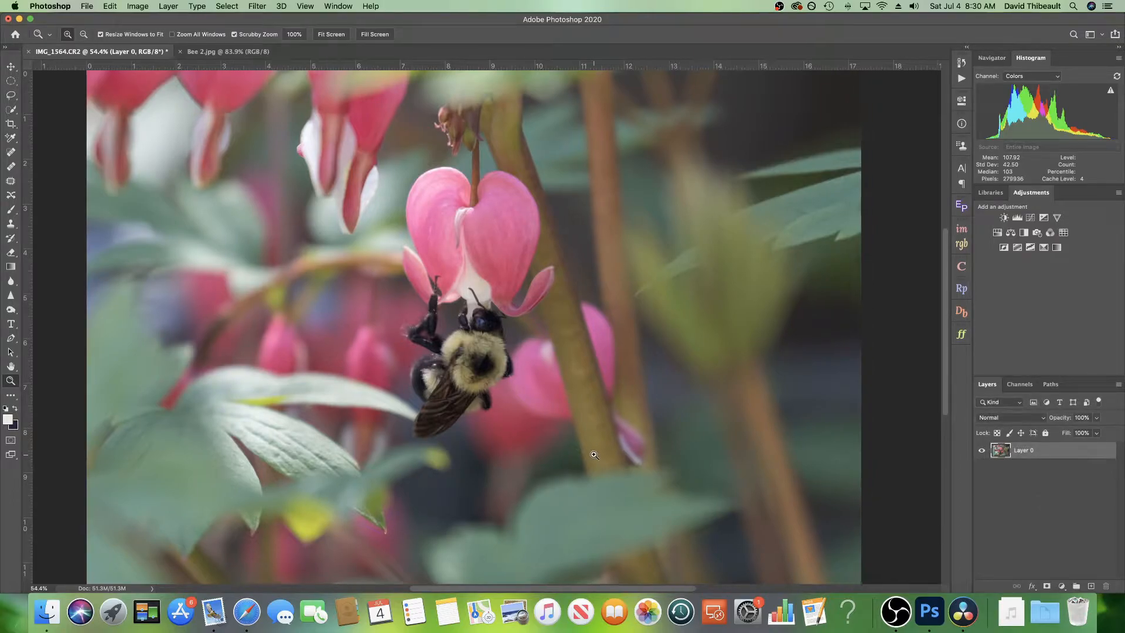
right_click(183, 215)
click(211, 219)
Step: Crop the photo tighter on all four sides around the bee and flower and commit the crop
click(10, 124)
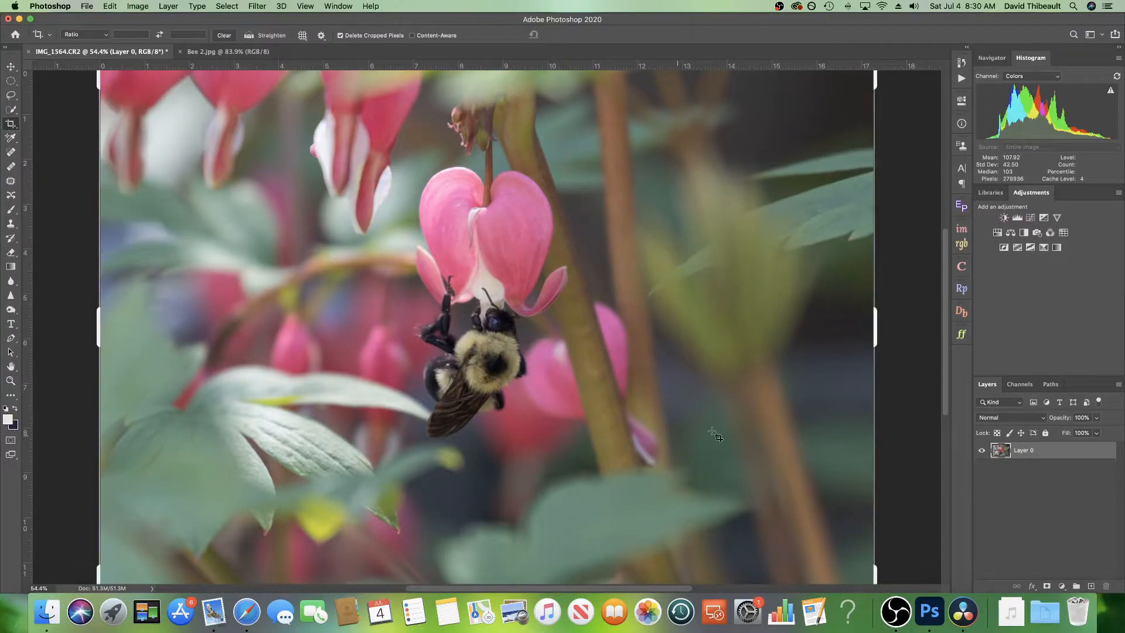
drag(877, 330, 783, 332)
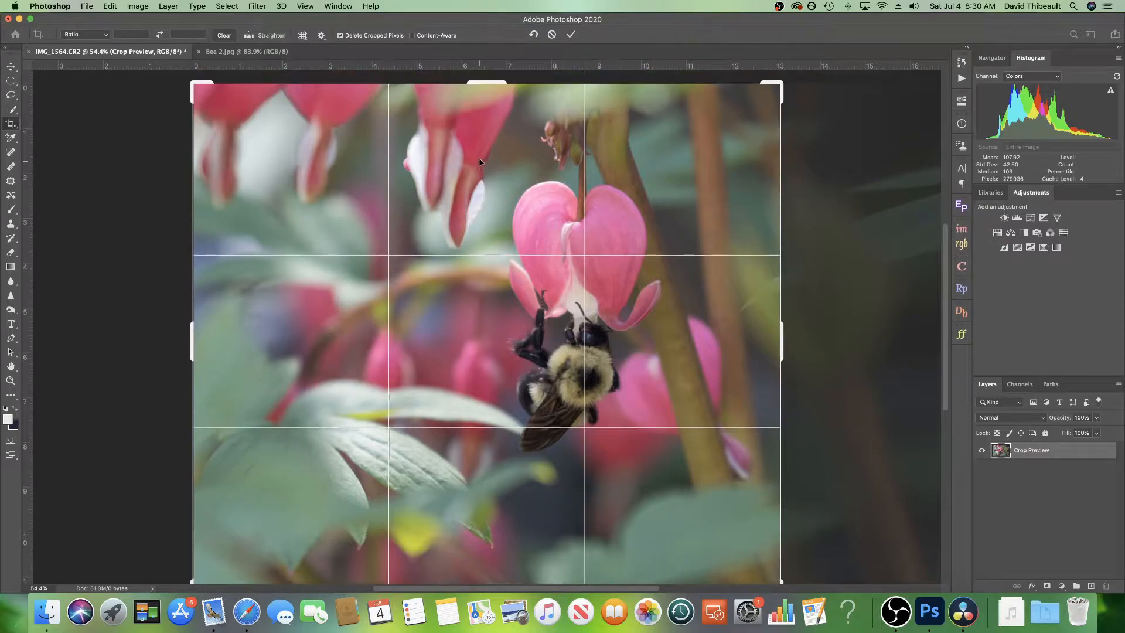
drag(487, 84, 487, 118)
scroll(502, 229, down, 3)
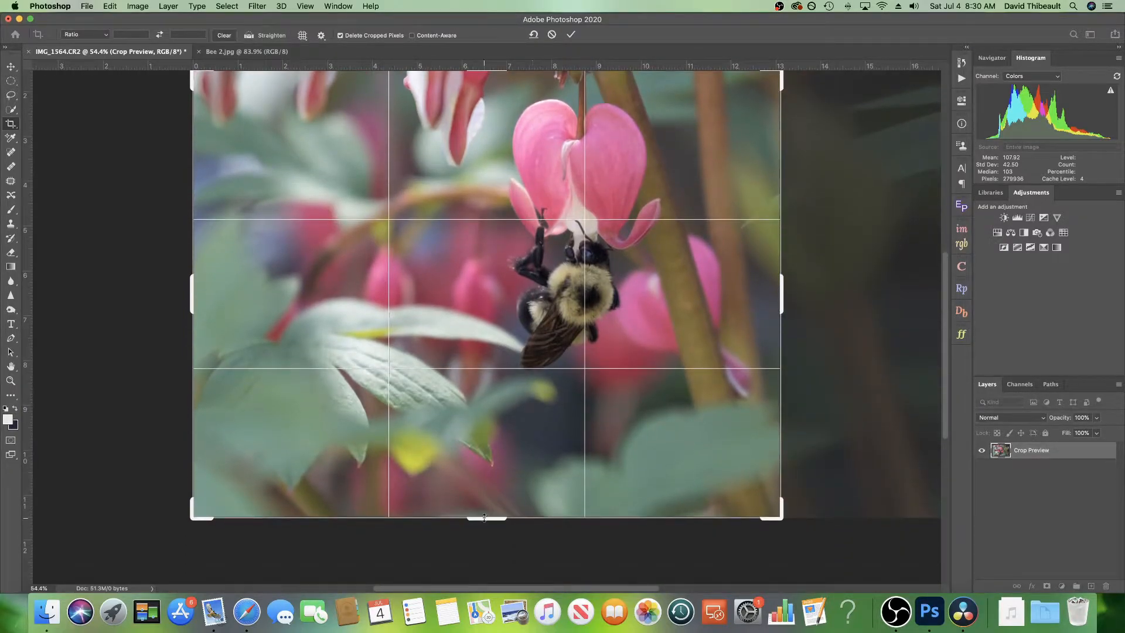
drag(484, 519, 483, 461)
drag(205, 304, 218, 304)
drag(376, 308, 402, 309)
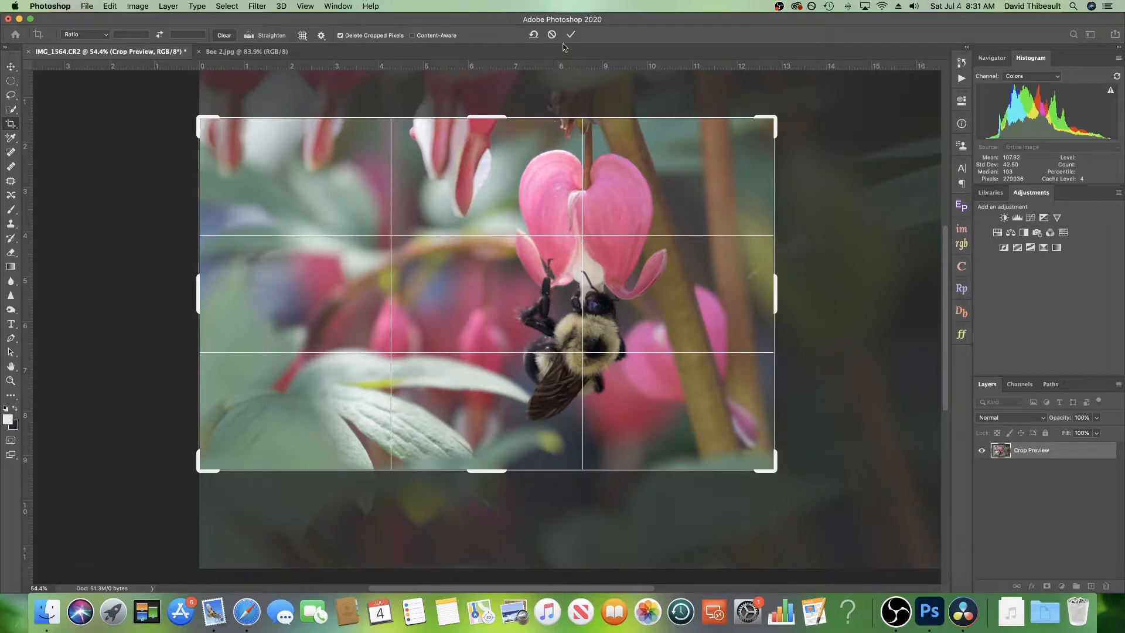
click(571, 35)
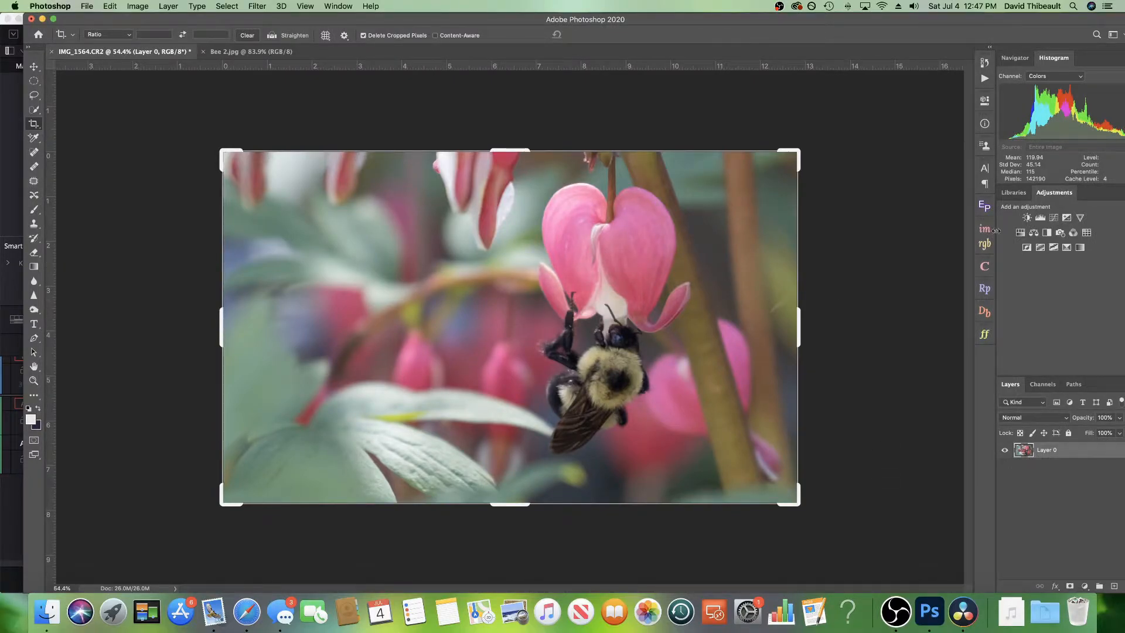
Step: Add a Vibrance adjustment layer and raise its vibrance and saturation slightly
click(1080, 218)
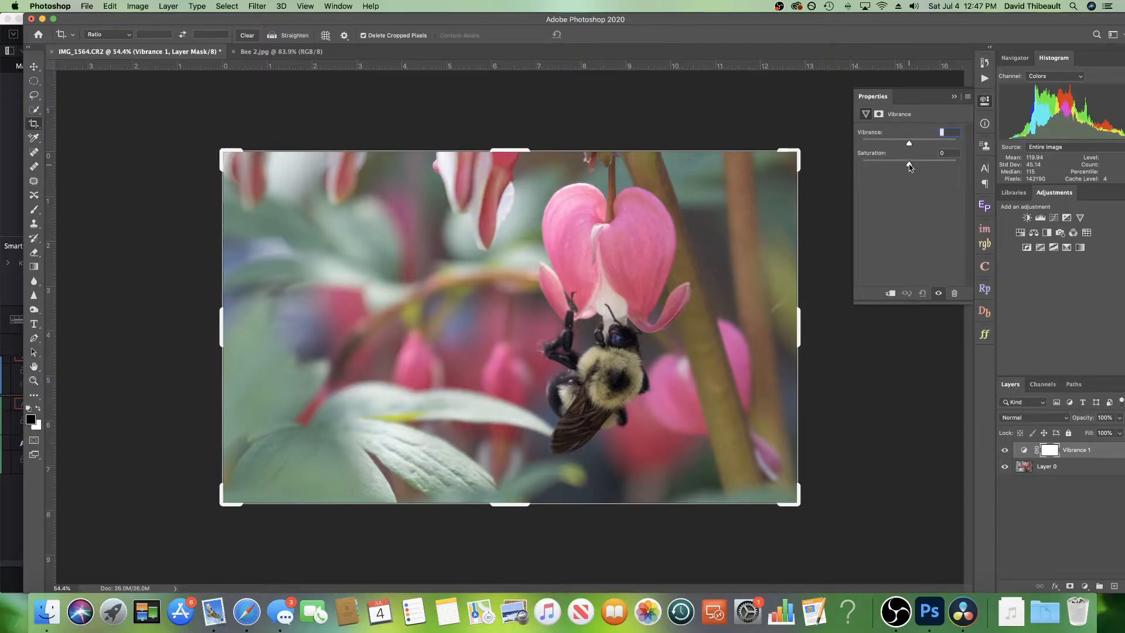
drag(908, 165, 934, 167)
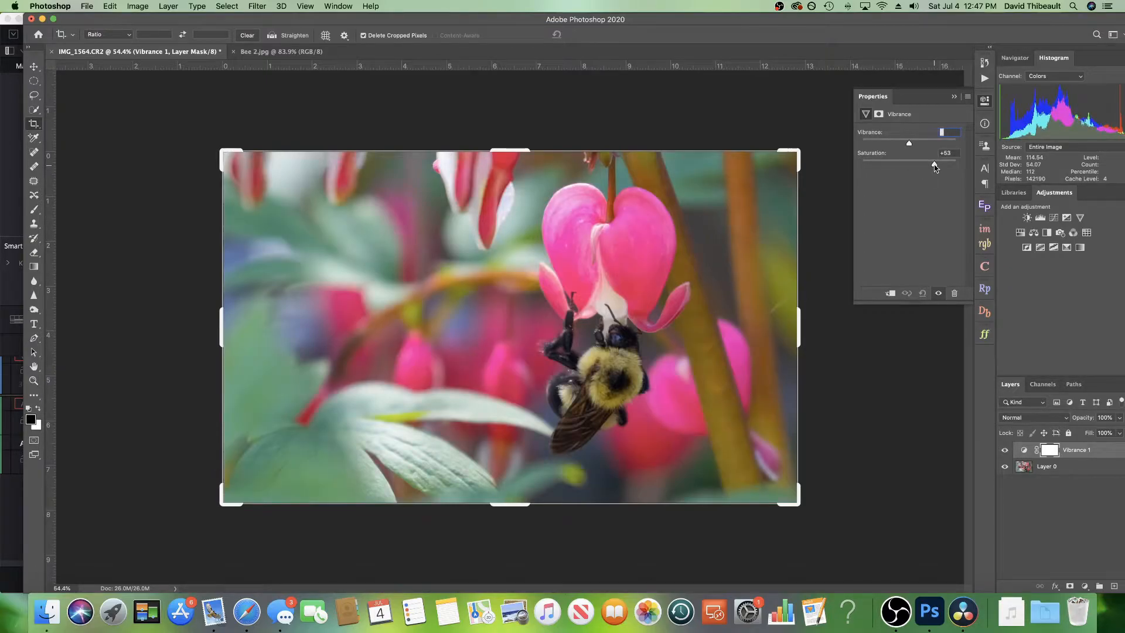
mouse_move(934, 167)
mouse_down()
mouse_move(911, 166)
mouse_move(942, 148)
mouse_up()
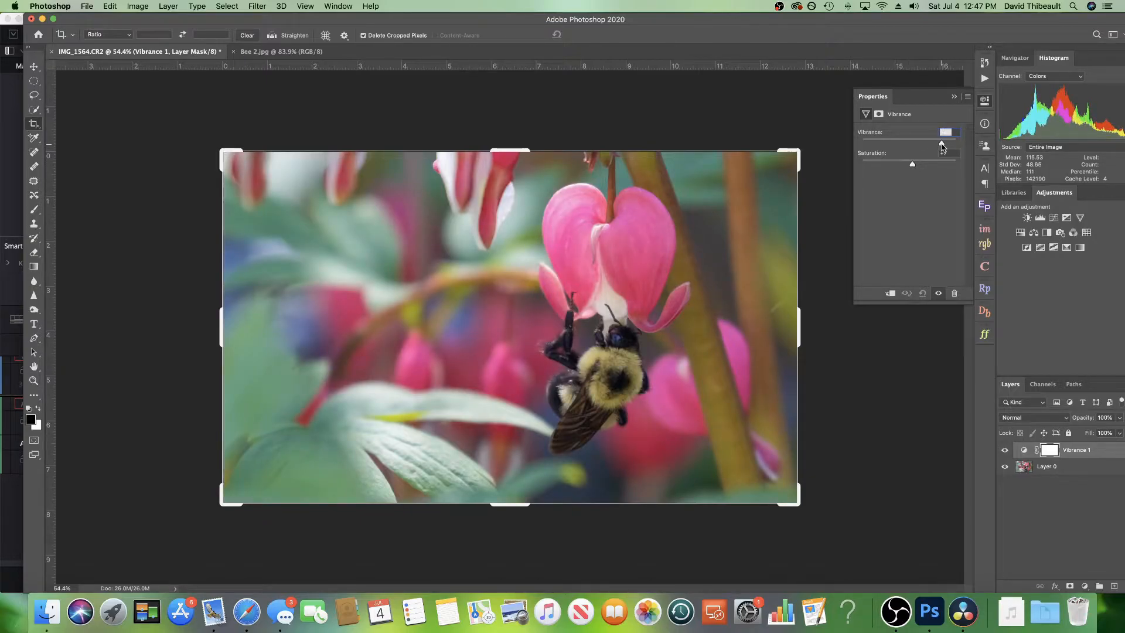
click(954, 97)
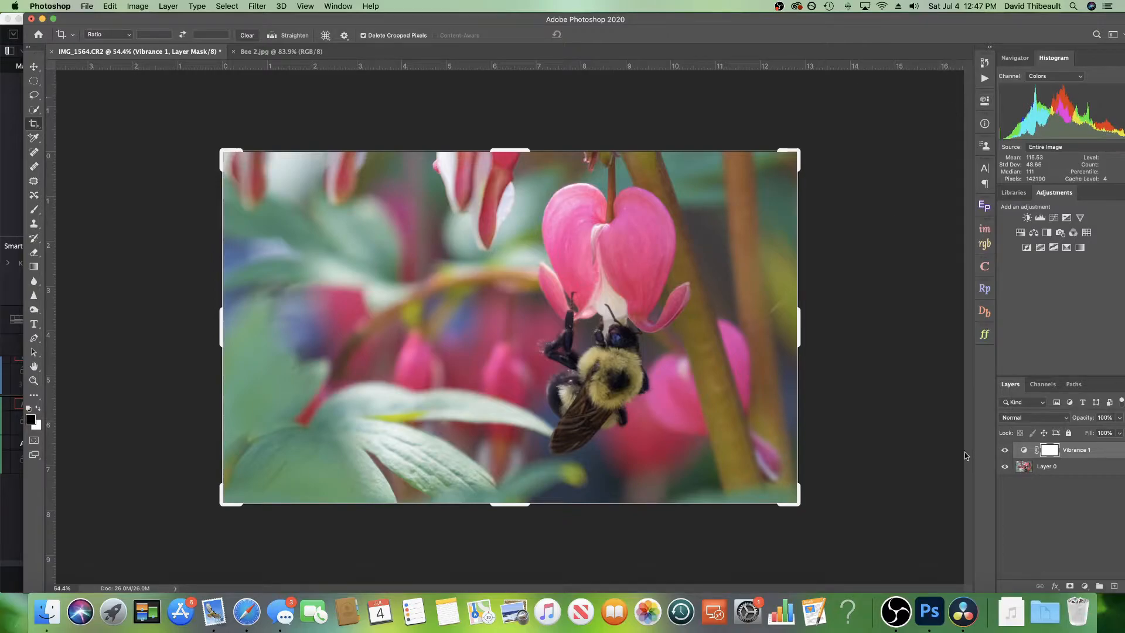
Step: Toggle the Vibrance layer's visibility to compare the image before and after
click(1003, 450)
click(1003, 450)
click(1004, 451)
click(1004, 451)
click(1004, 451)
click(1003, 450)
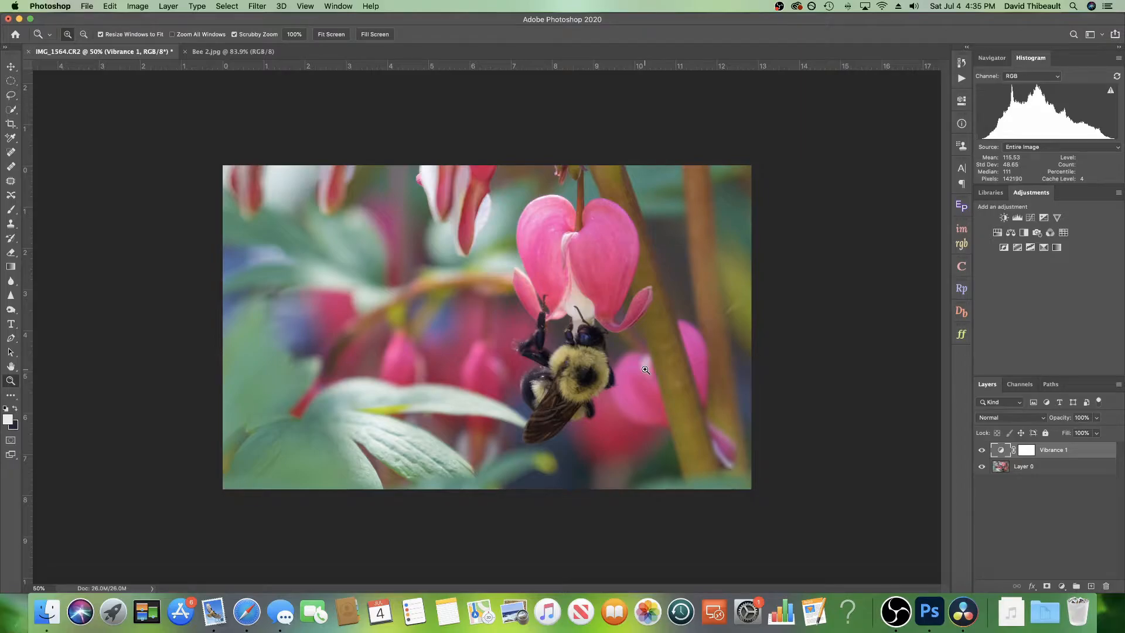
Step: Zoom to 200% to inspect the bee's detail, then fit the image back on screen
right_click(517, 307)
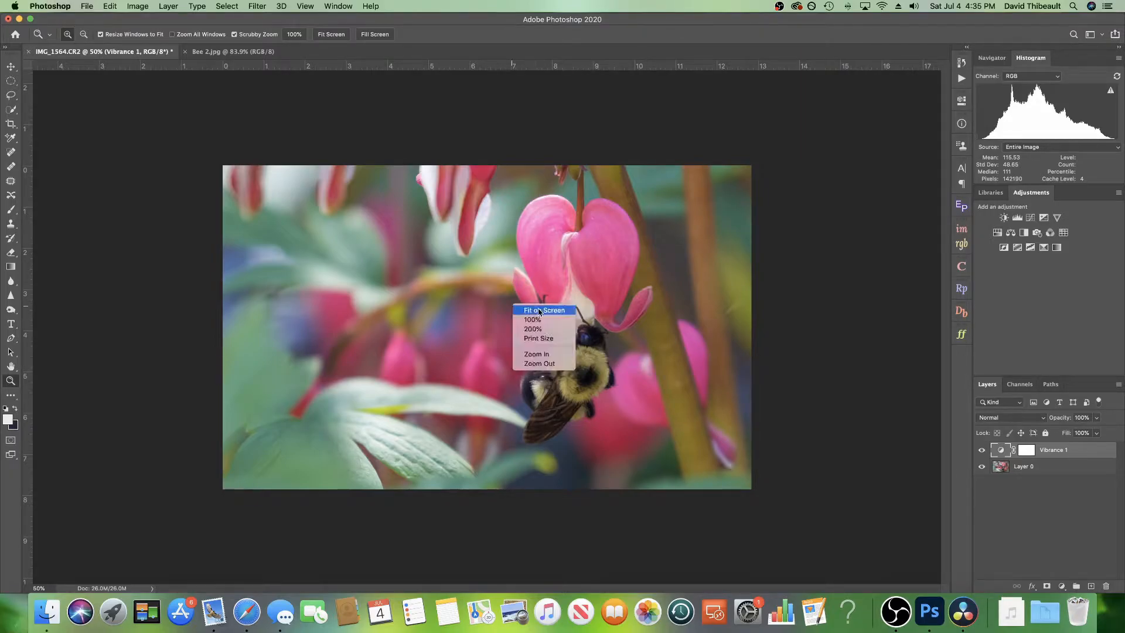
click(550, 329)
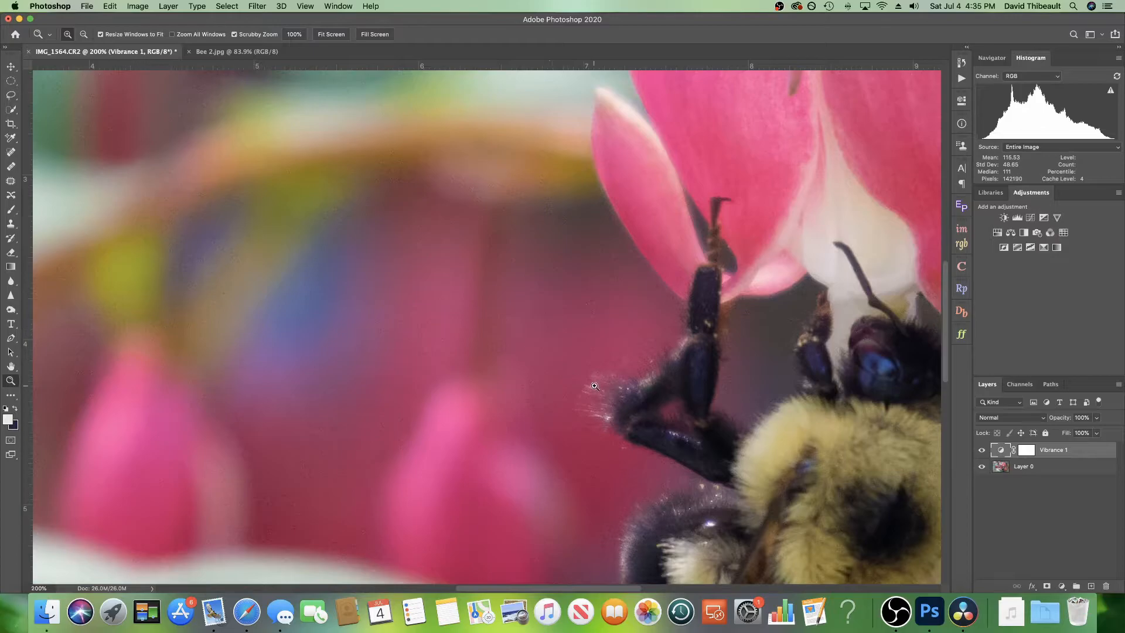
right_click(558, 307)
click(578, 313)
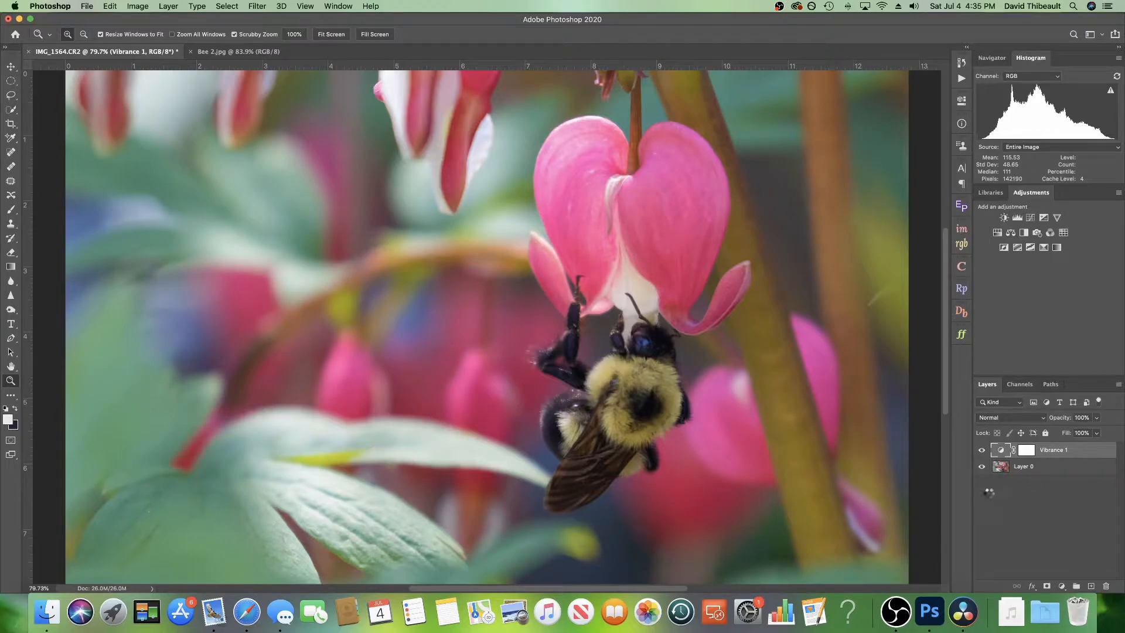
Step: Stamp all visible layers into a new layer and apply Camera Raw Filter noise reduction to it
key(super+alt+shift+e)
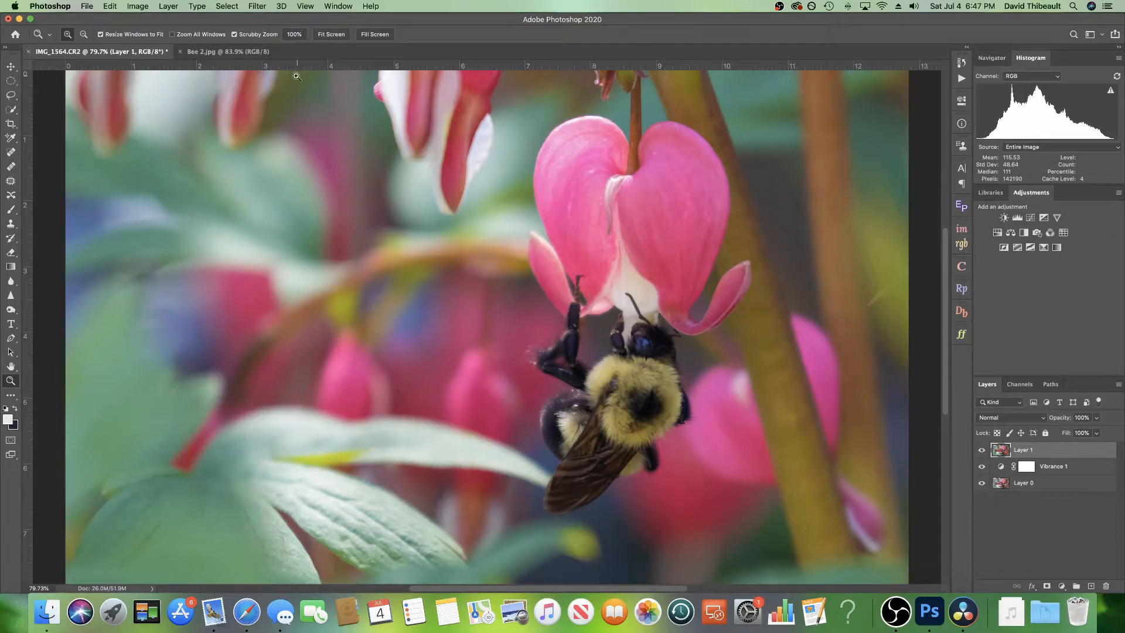
click(262, 7)
click(289, 74)
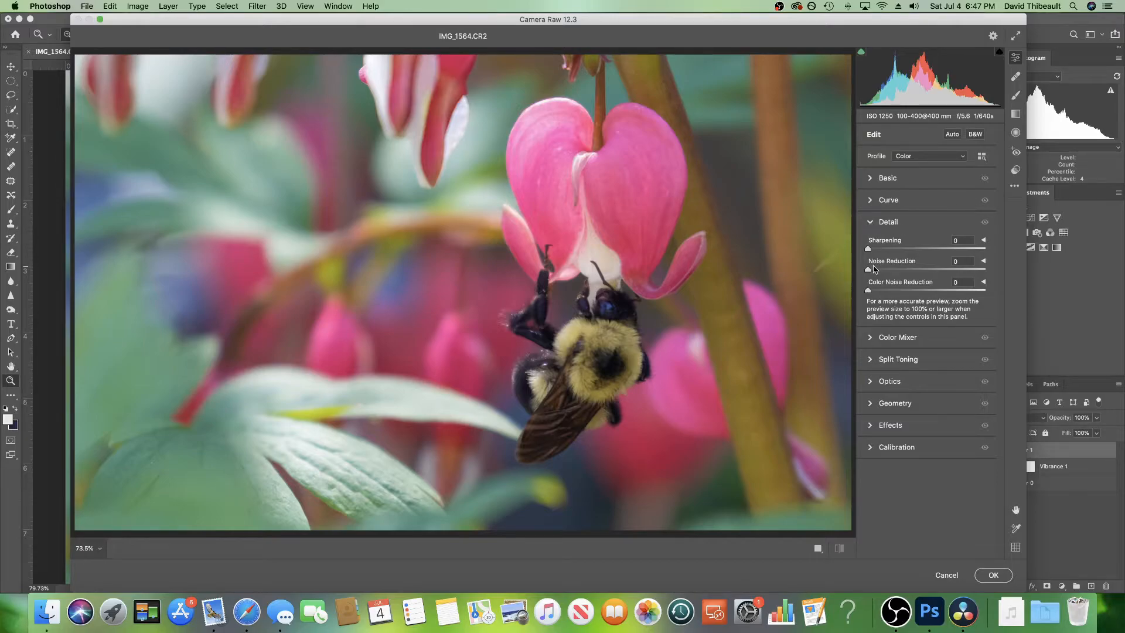
drag(869, 270, 892, 272)
click(990, 575)
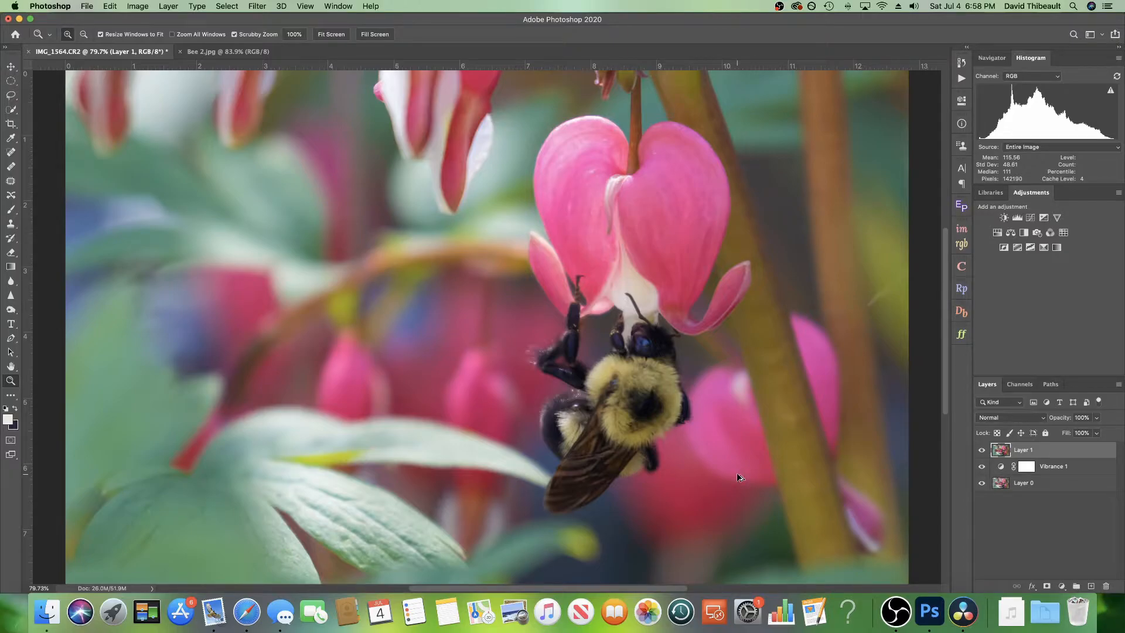
Step: Stamp visible layers into another new layer and apply Camera Raw Filter with Texture +48 and Clarity +17
key(super+alt+shift+e)
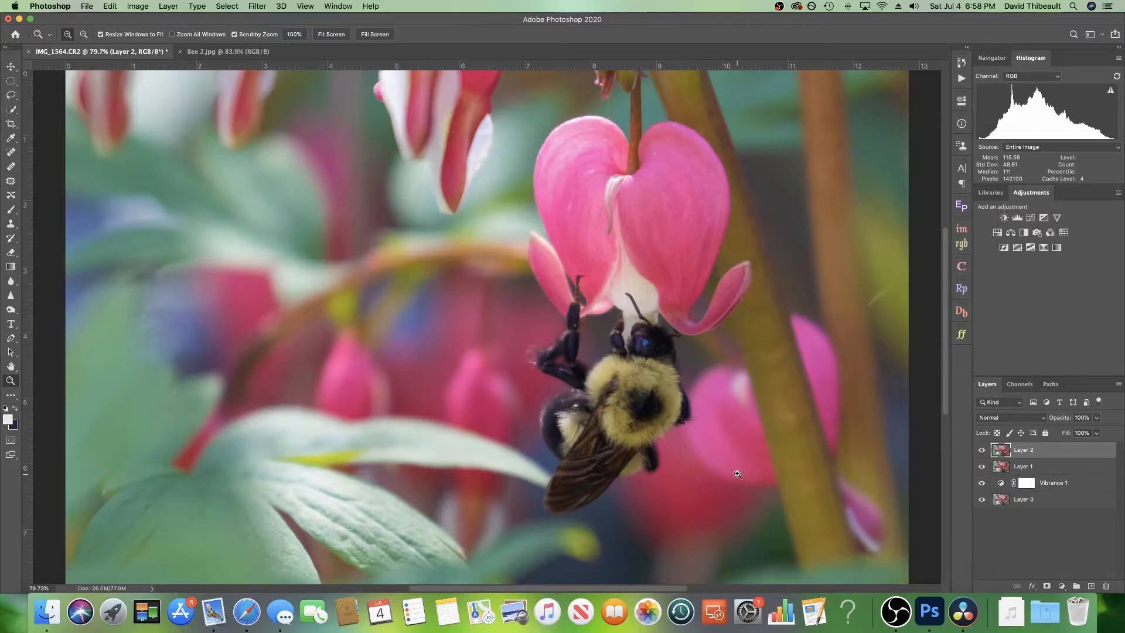
click(258, 7)
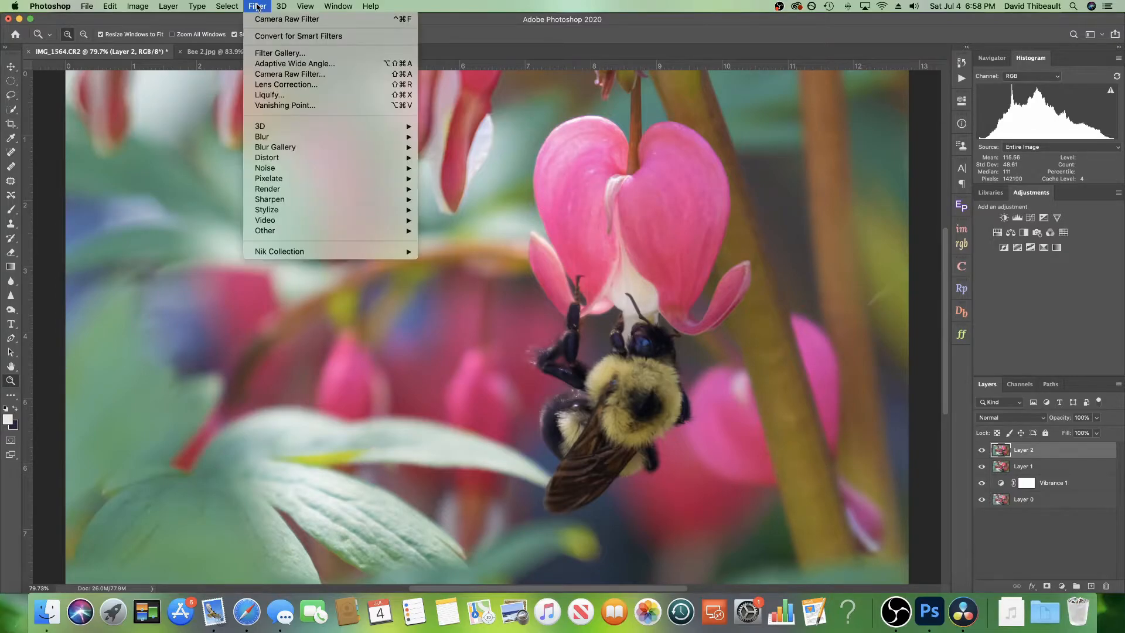
click(318, 74)
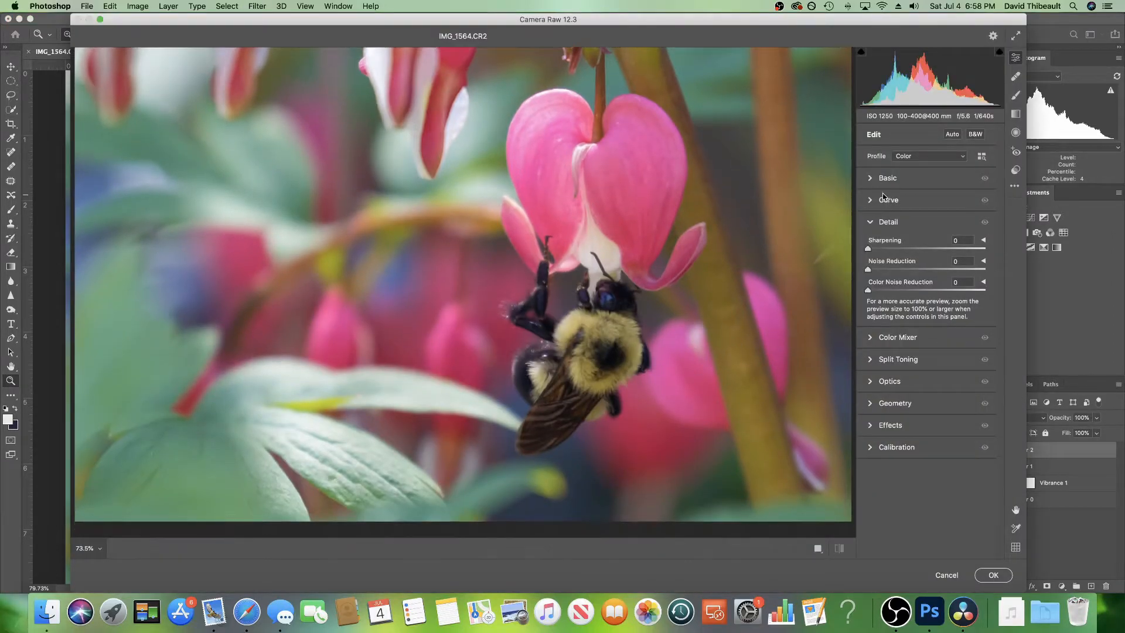
click(873, 223)
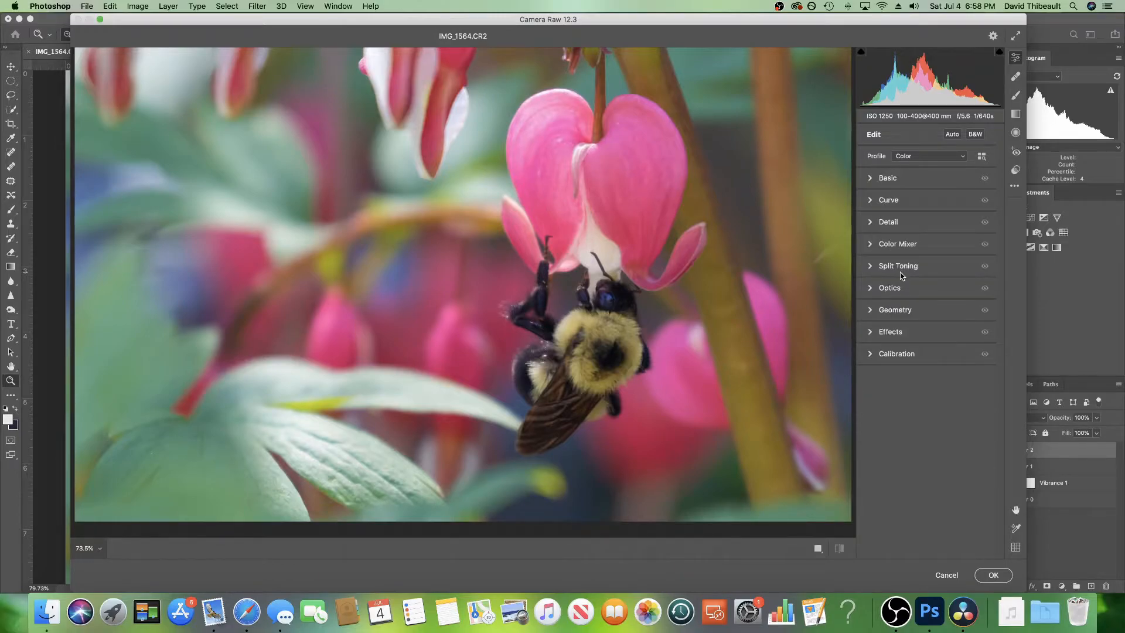
click(873, 179)
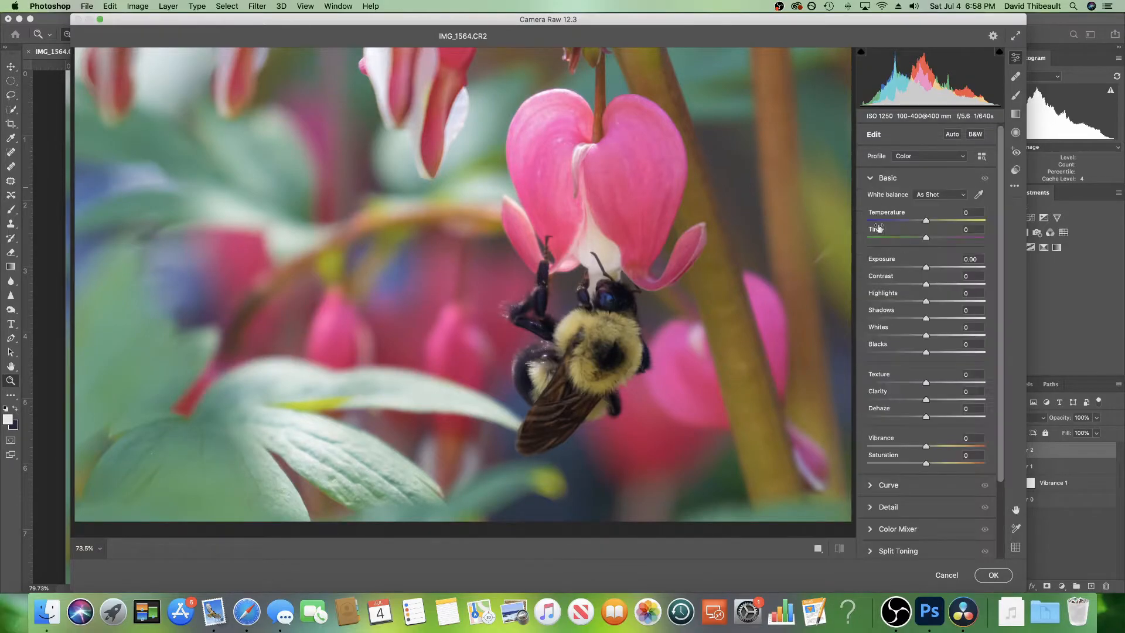
scroll(943, 426, down, 1)
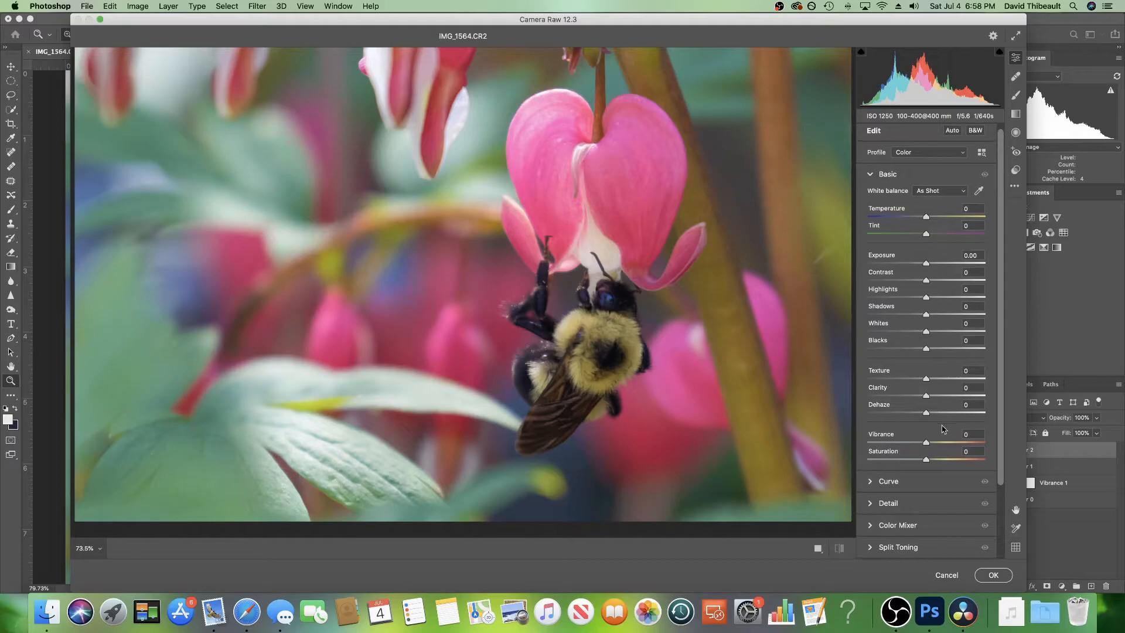
drag(926, 378, 939, 398)
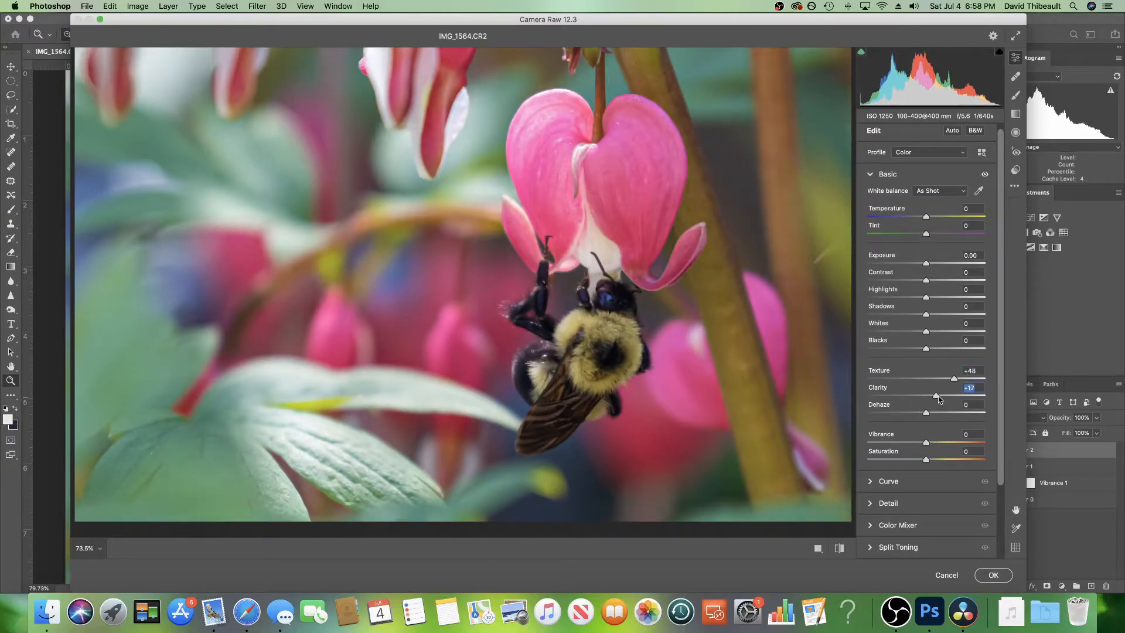
click(992, 576)
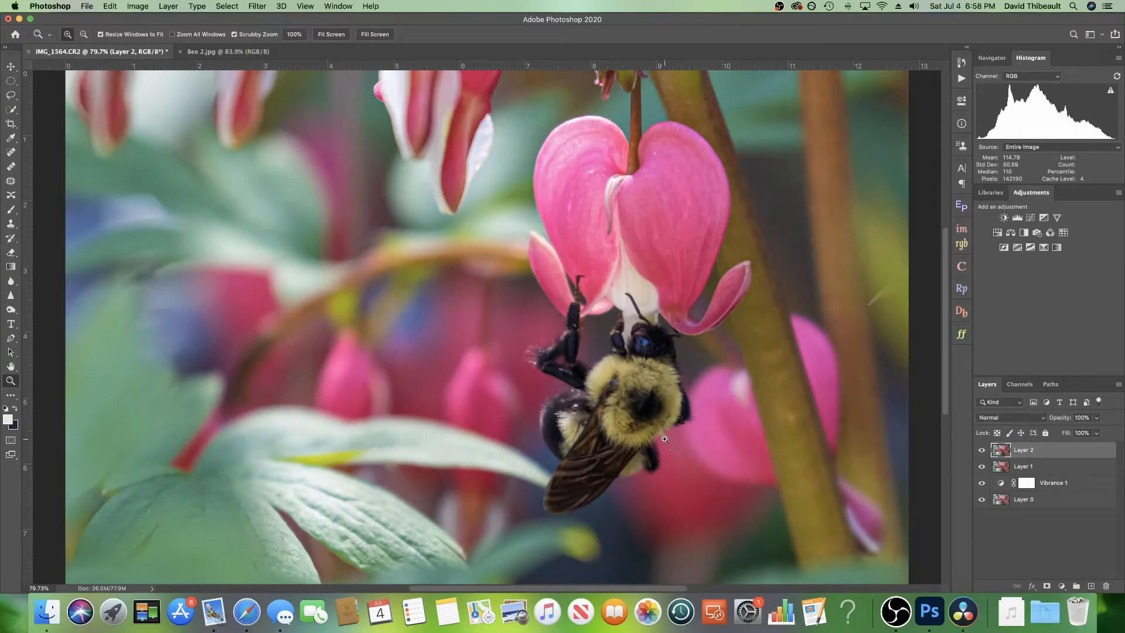
Step: Add a layer mask to the top stamped layer and invert it to black
click(1047, 587)
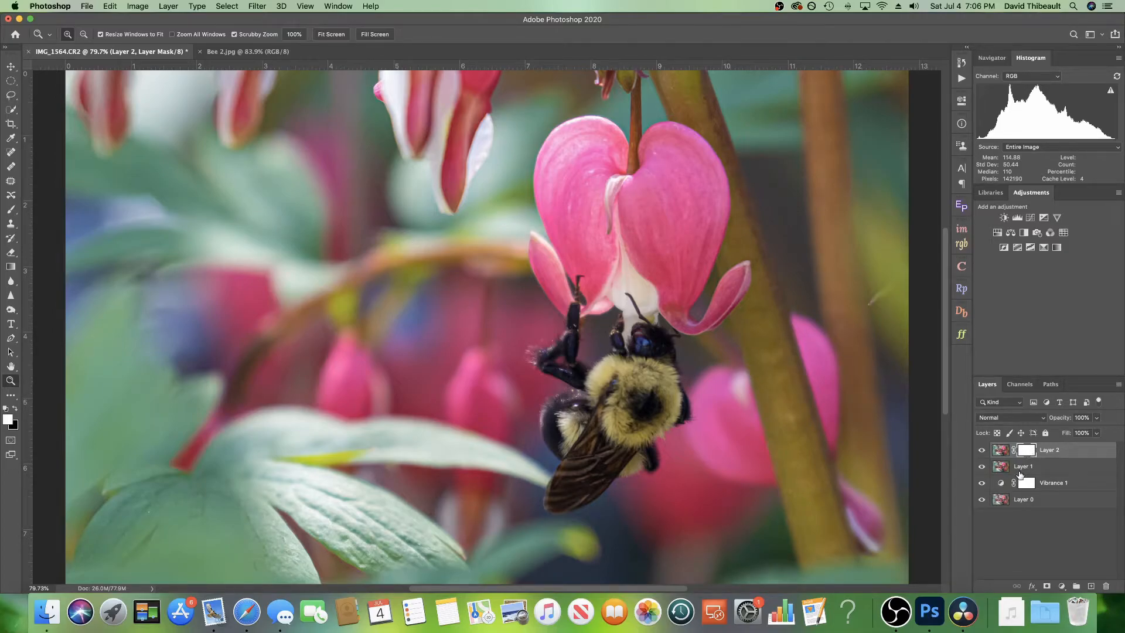
key(super+i)
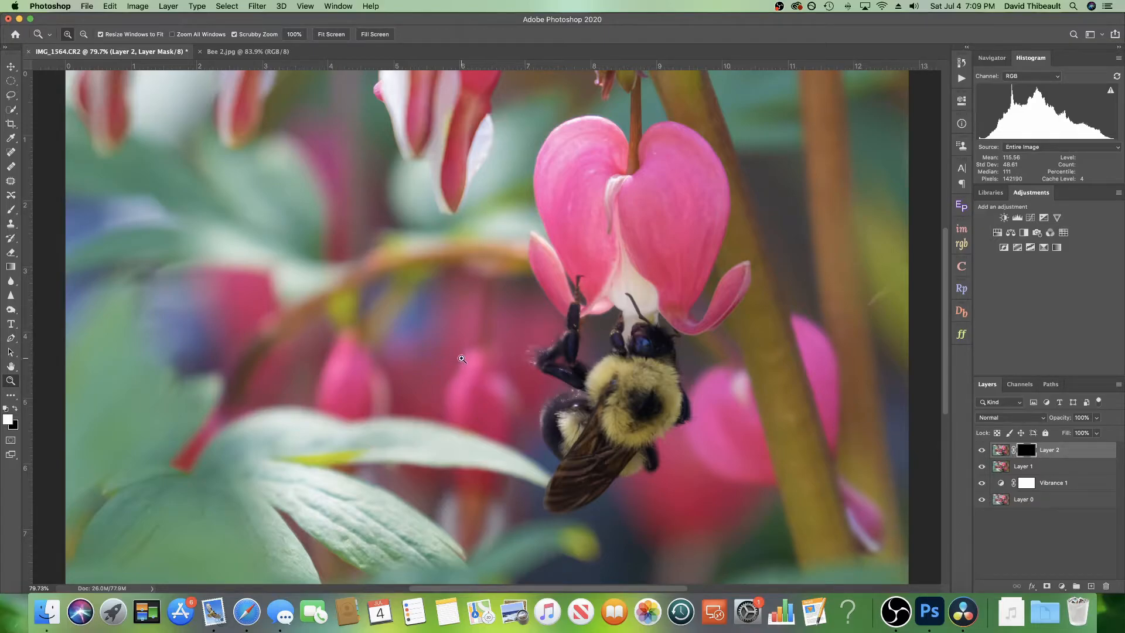
Step: Set the foreground colour to white and paint over the bee on the top layer's black mask with a soft round brush
click(8, 421)
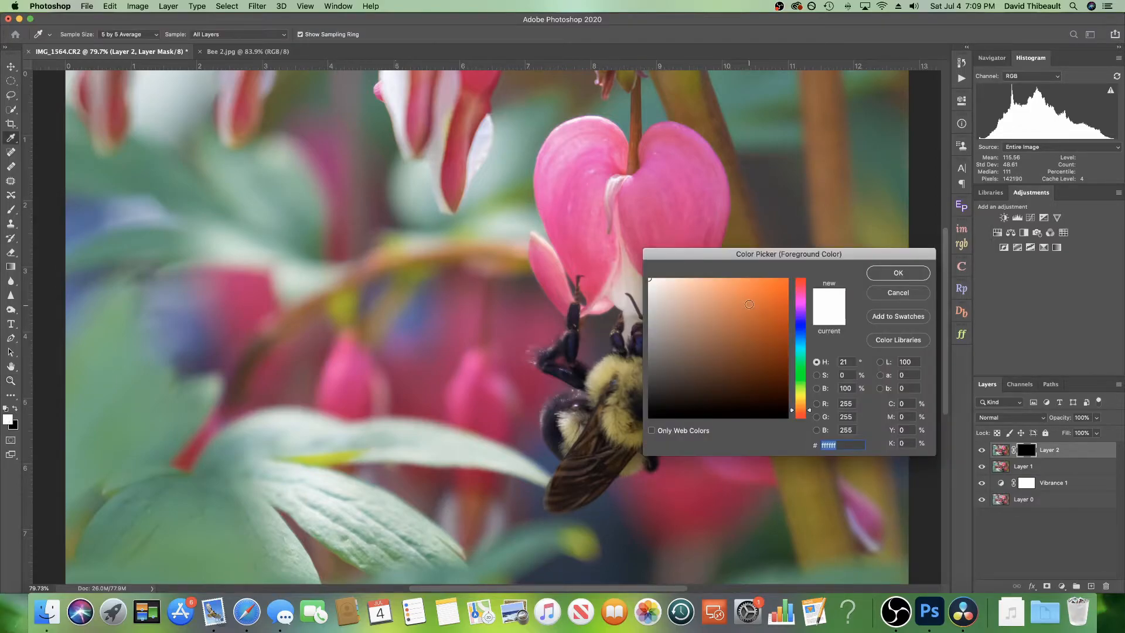
click(898, 292)
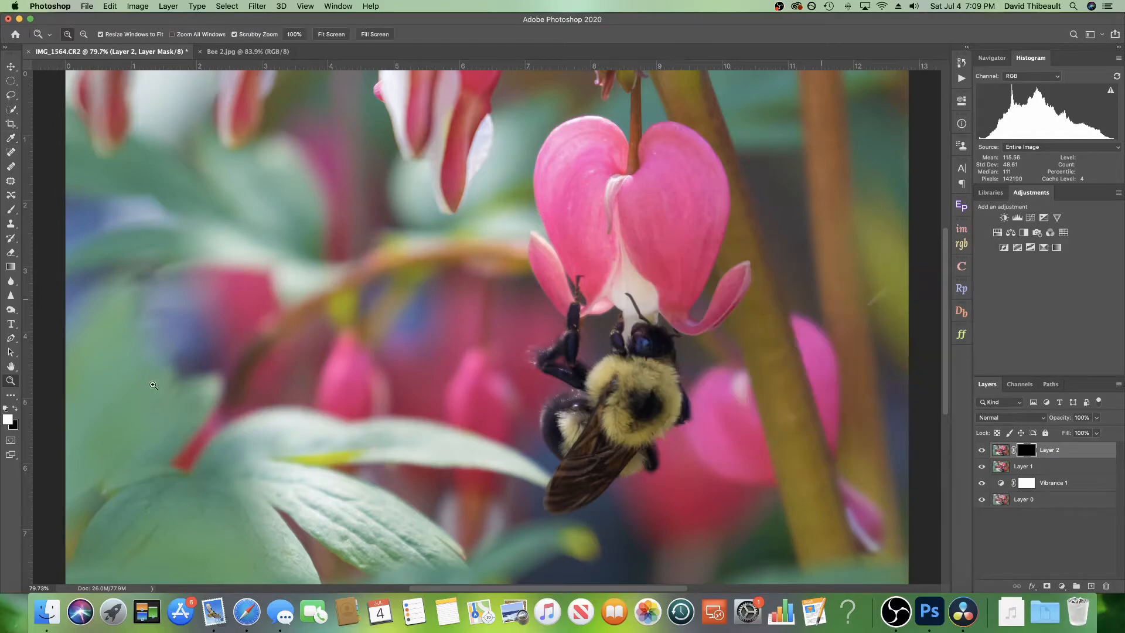
click(11, 210)
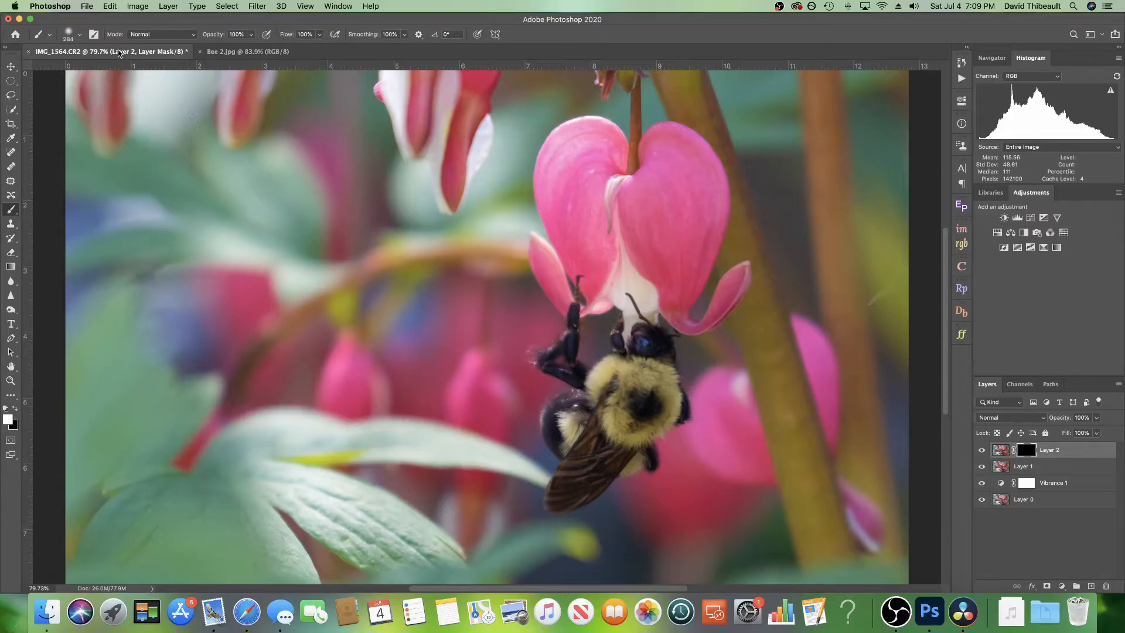
click(80, 36)
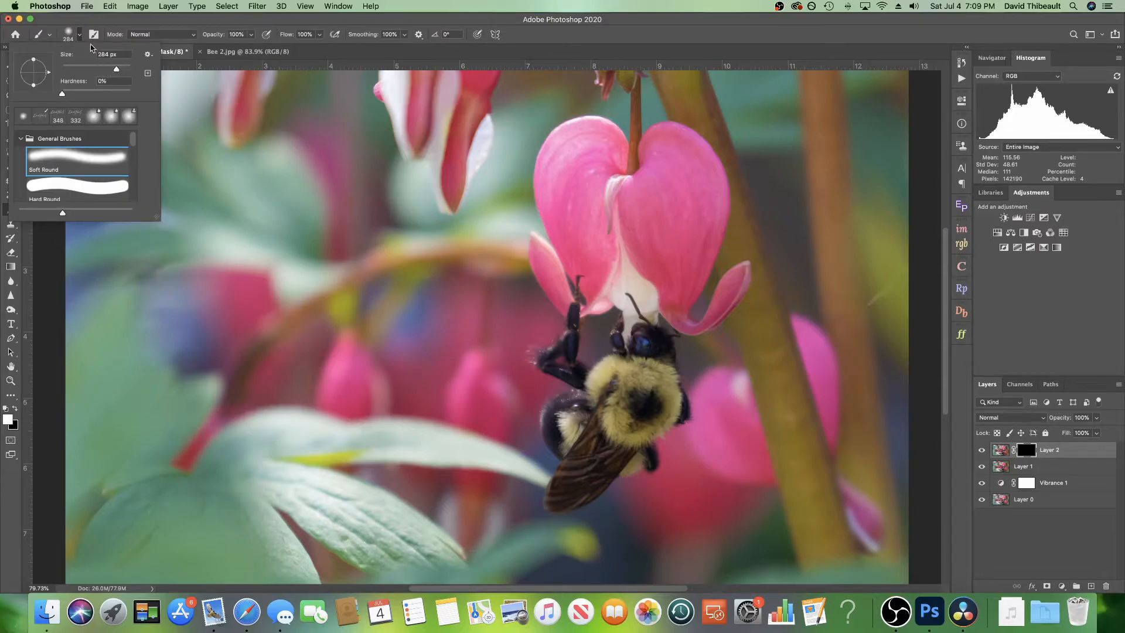
click(82, 38)
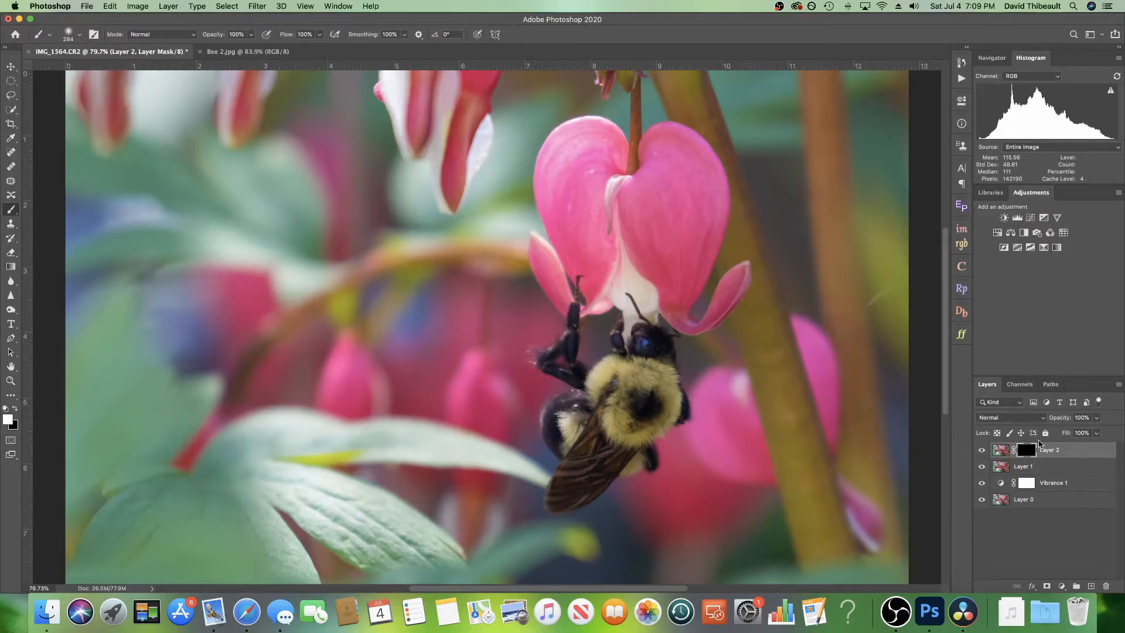
scroll(609, 390, right, 3)
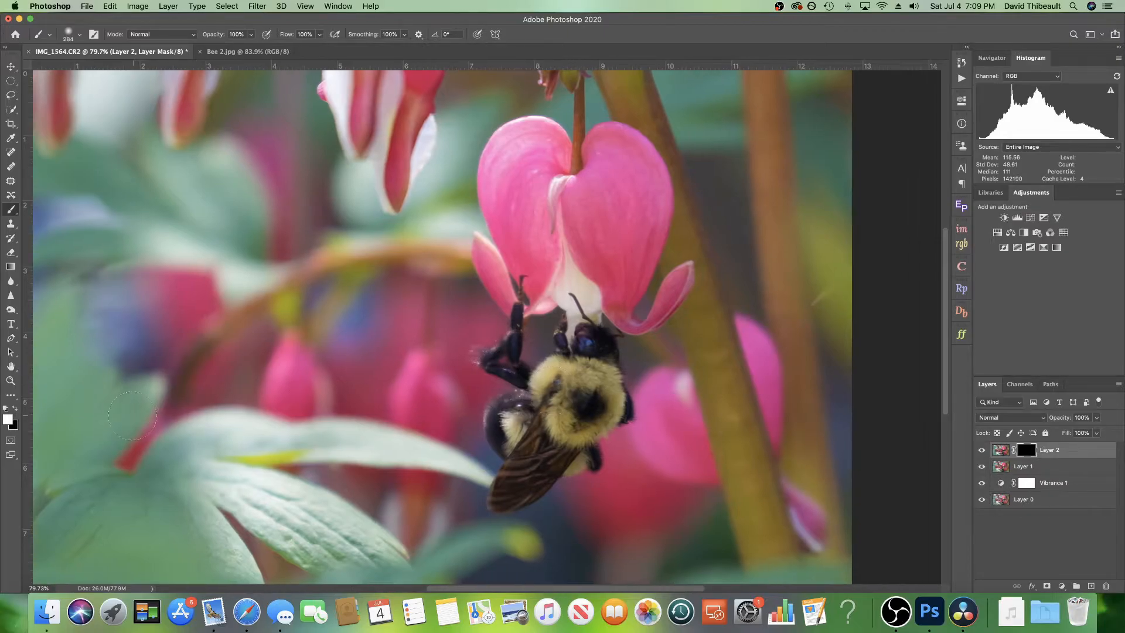
scroll(253, 387, left, 4)
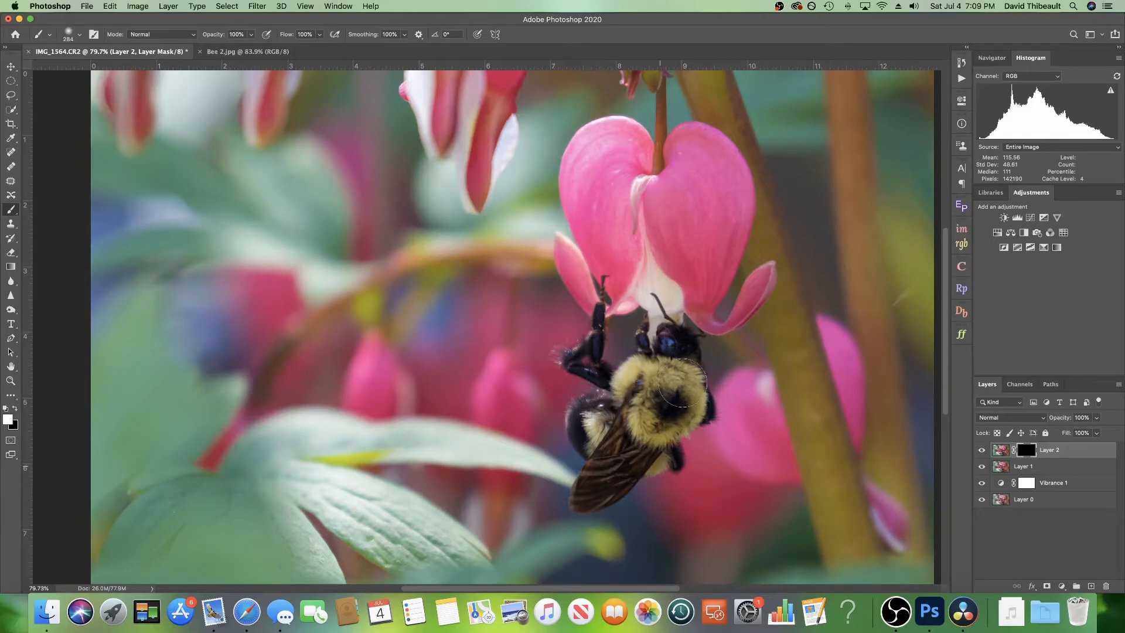
mouse_move(604, 448)
mouse_down()
mouse_move(603, 492)
mouse_move(627, 451)
mouse_move(622, 435)
mouse_up()
click(11, 380)
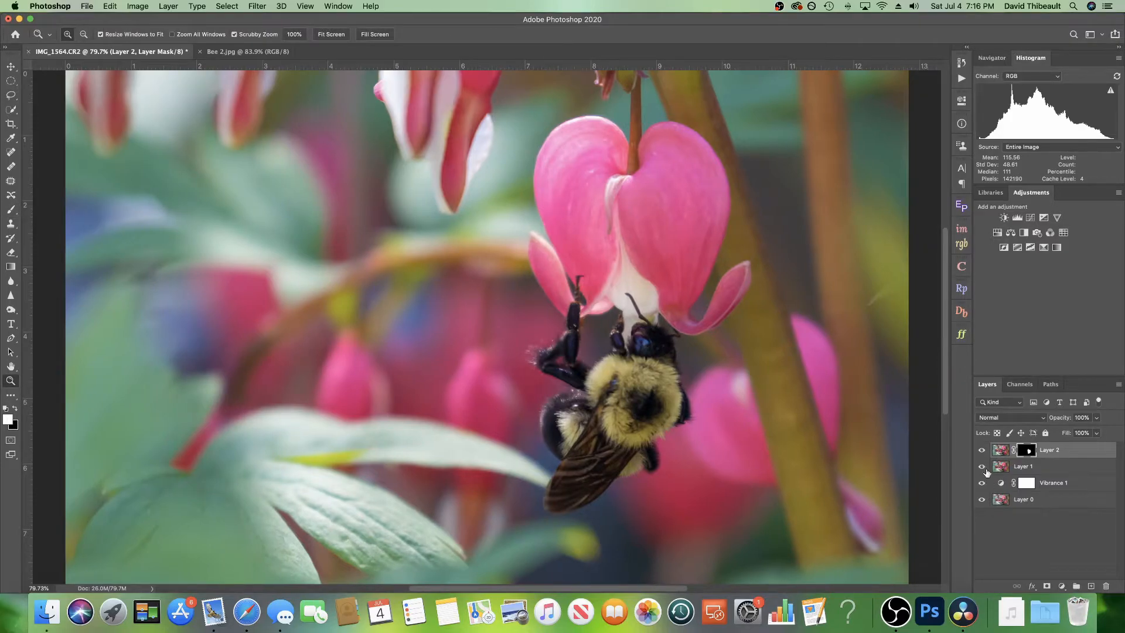
Step: Toggle the masked sharpening layer's visibility on and off to compare the bee before and after
click(982, 450)
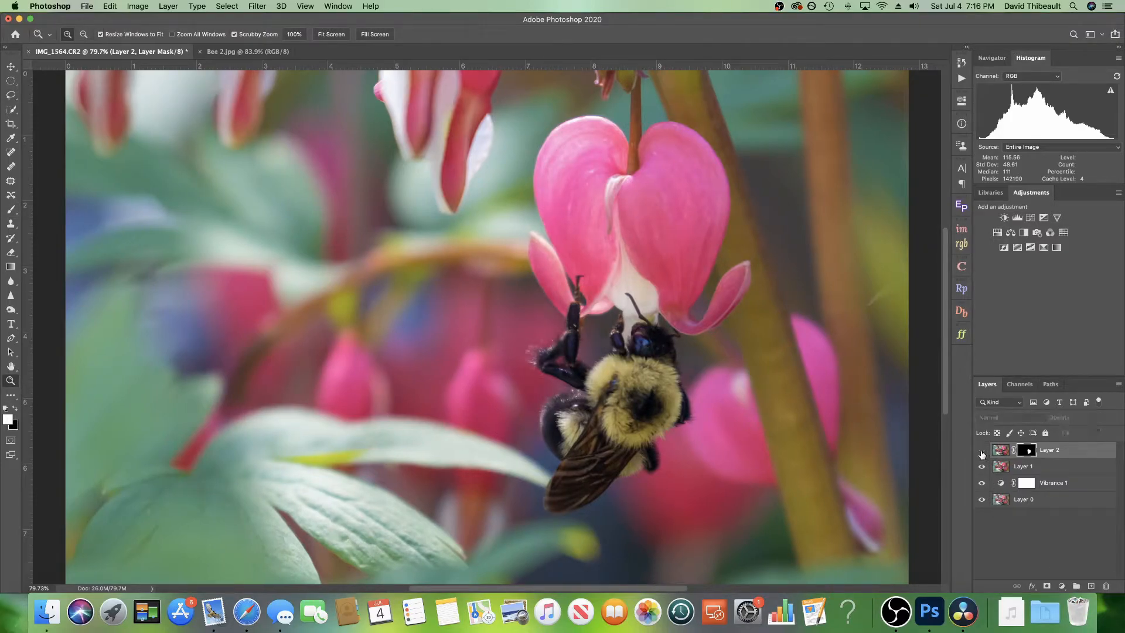
click(982, 451)
click(981, 451)
click(981, 450)
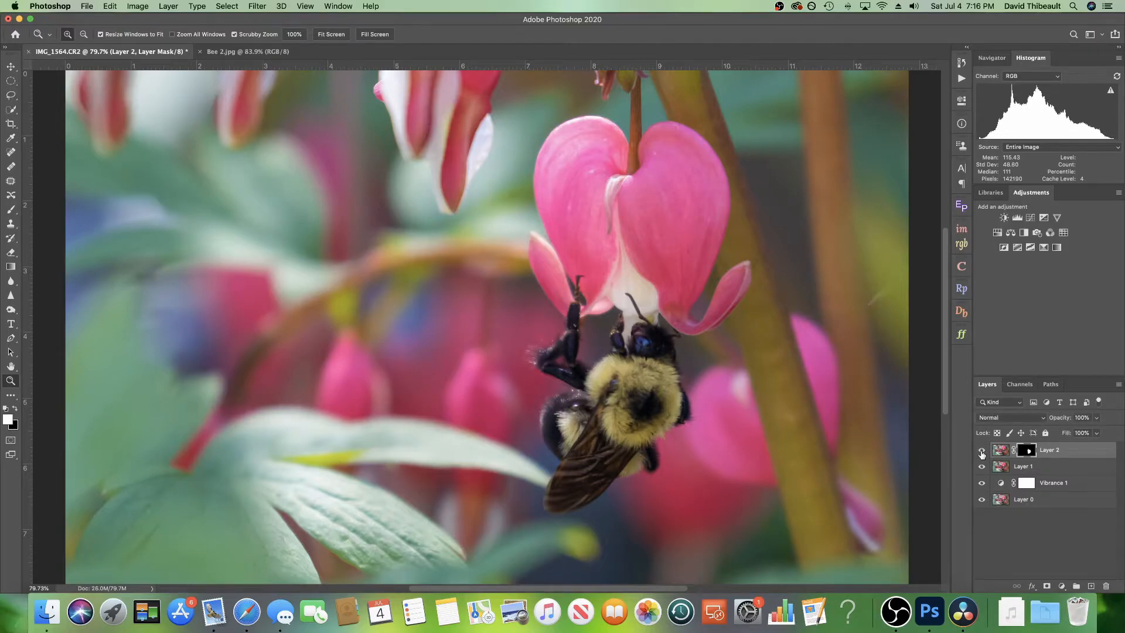
click(981, 451)
click(982, 451)
Step: Add a Curves adjustment layer and shape an S-curve, raising the highlights and lowering the shadows
click(1031, 218)
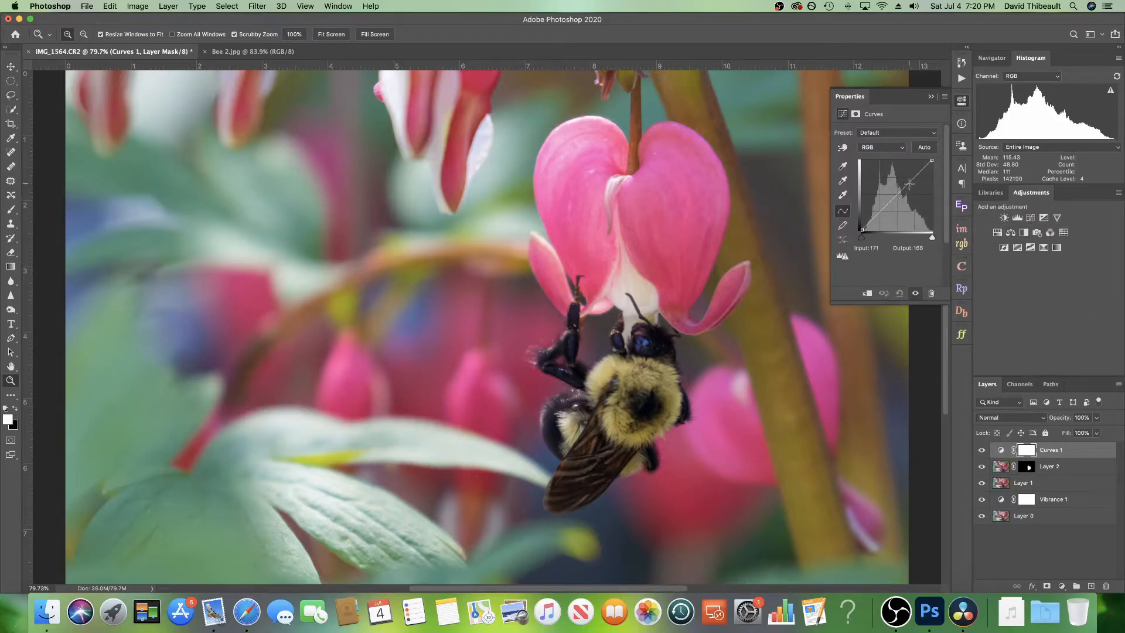
drag(904, 187, 905, 180)
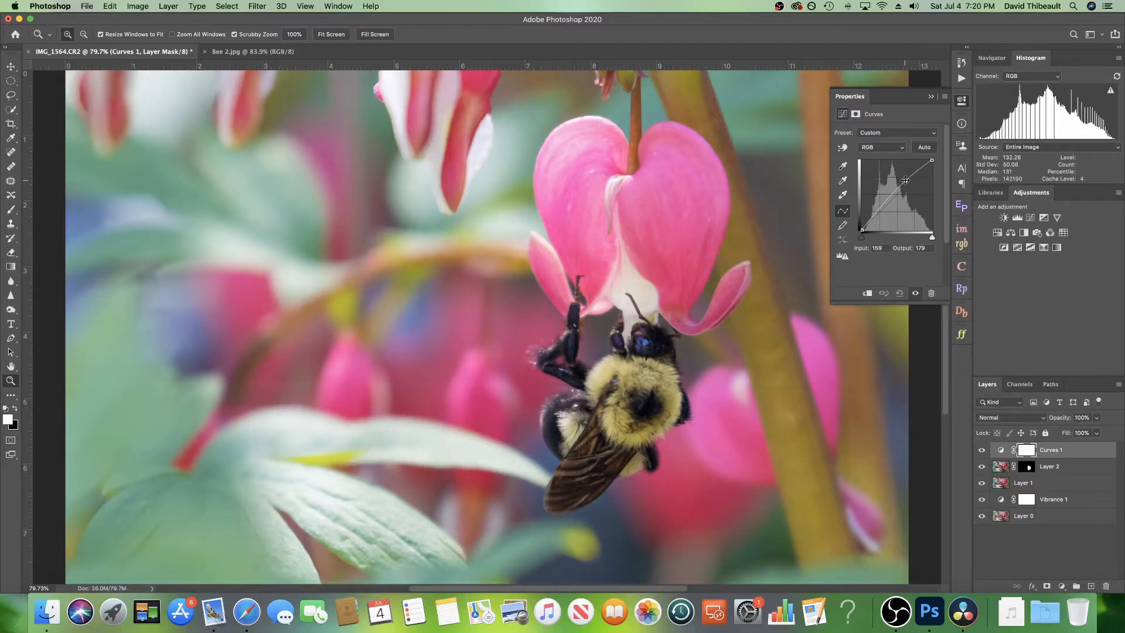
click(883, 202)
drag(884, 203, 887, 207)
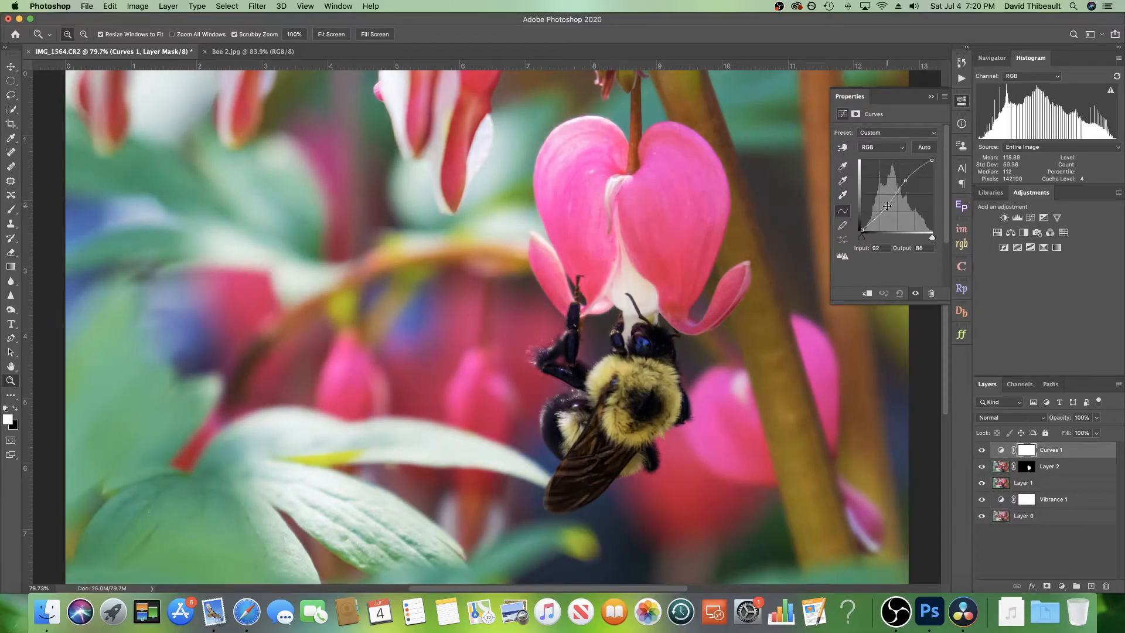
click(930, 98)
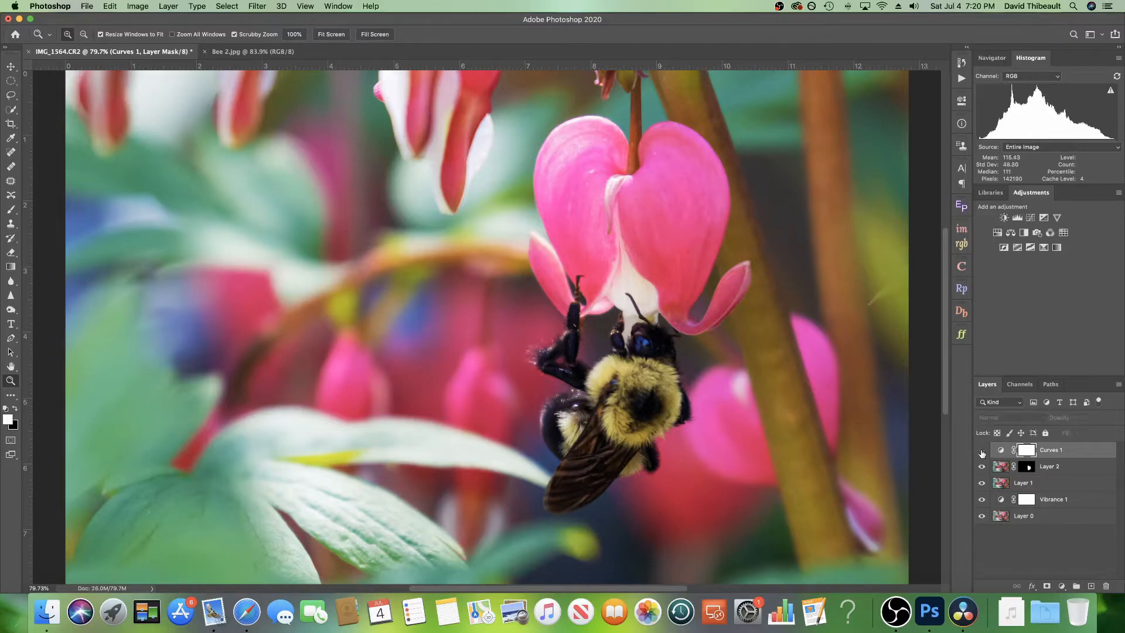
Step: Toggle the Curves layer's visibility to compare the contrast change
click(982, 453)
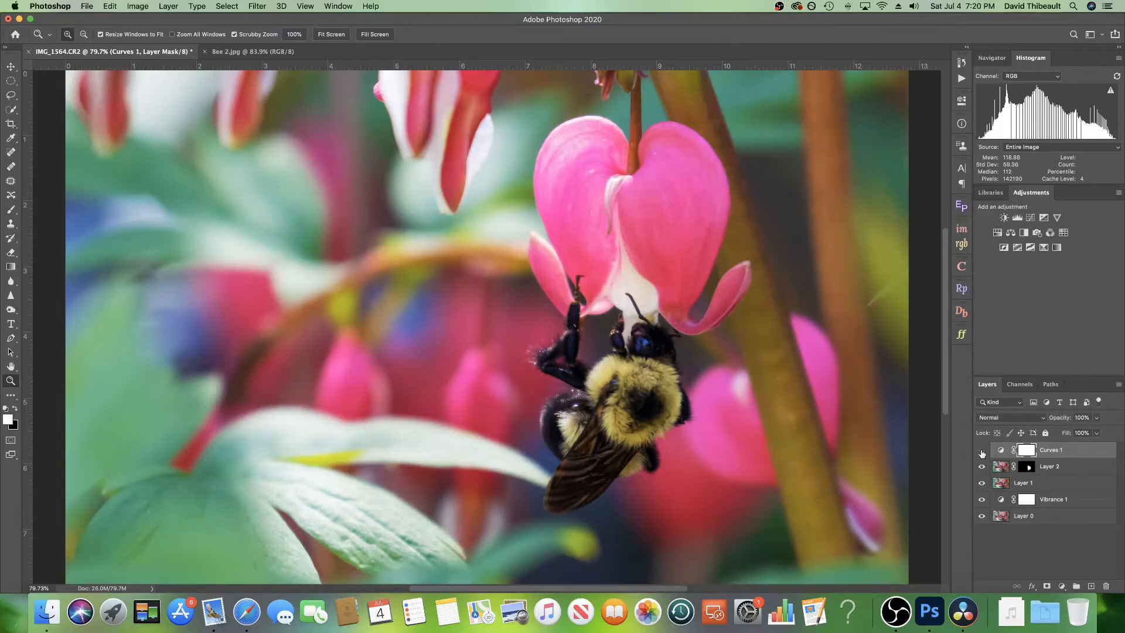
click(981, 451)
click(982, 451)
Step: Add a Photo Filter adjustment layer and set its filter to Cooling Filter (80)
click(1036, 233)
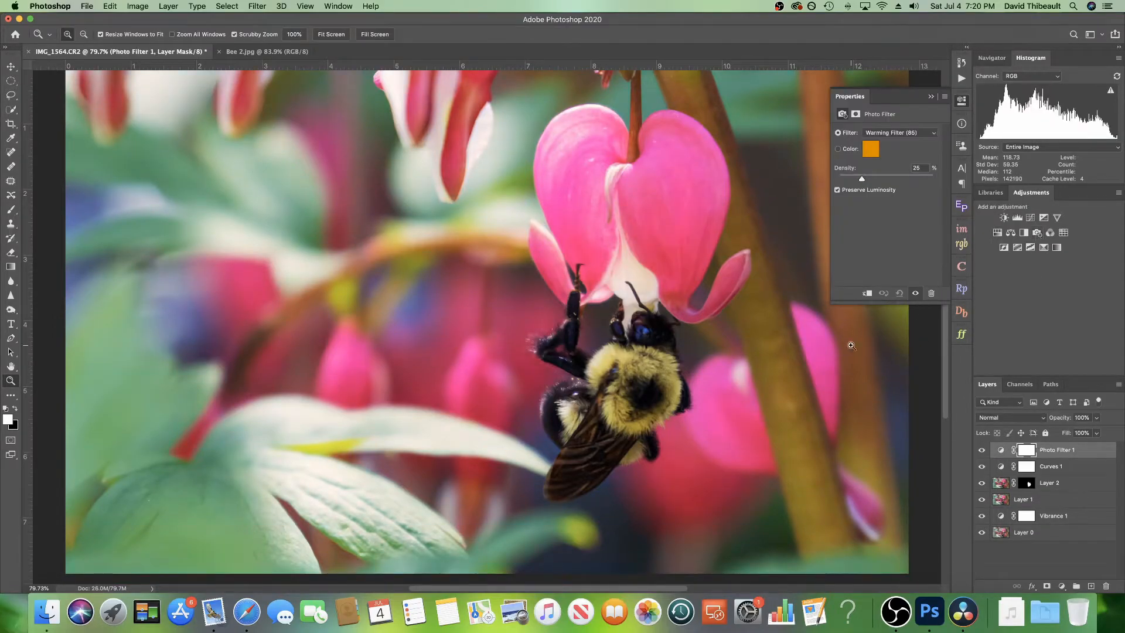
scroll(791, 308, up, 2)
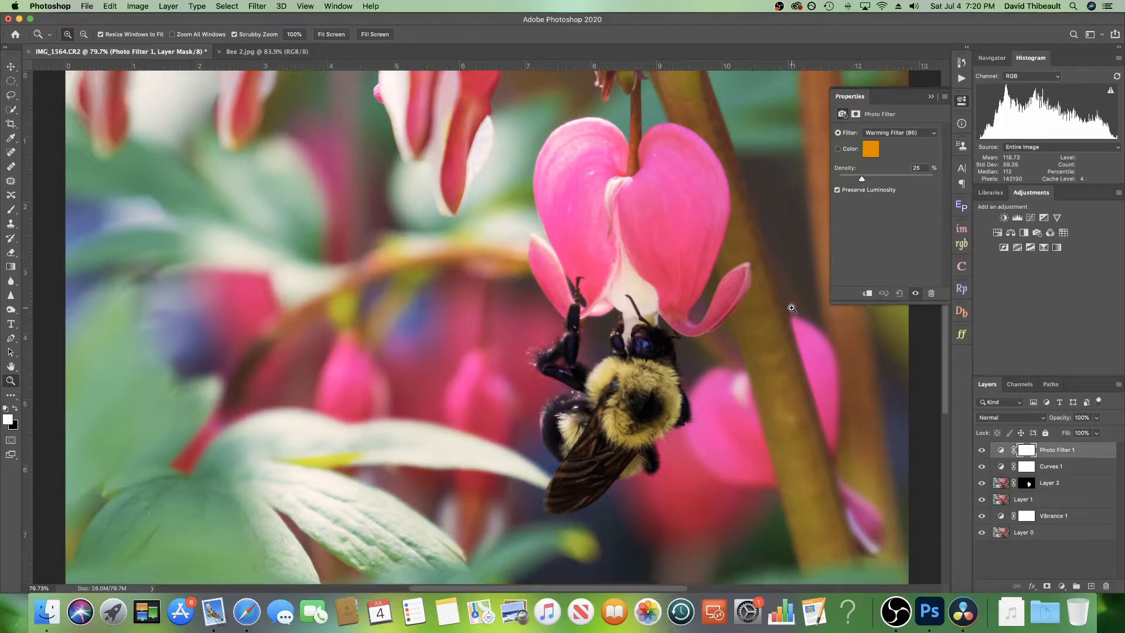
scroll(791, 308, down, 2)
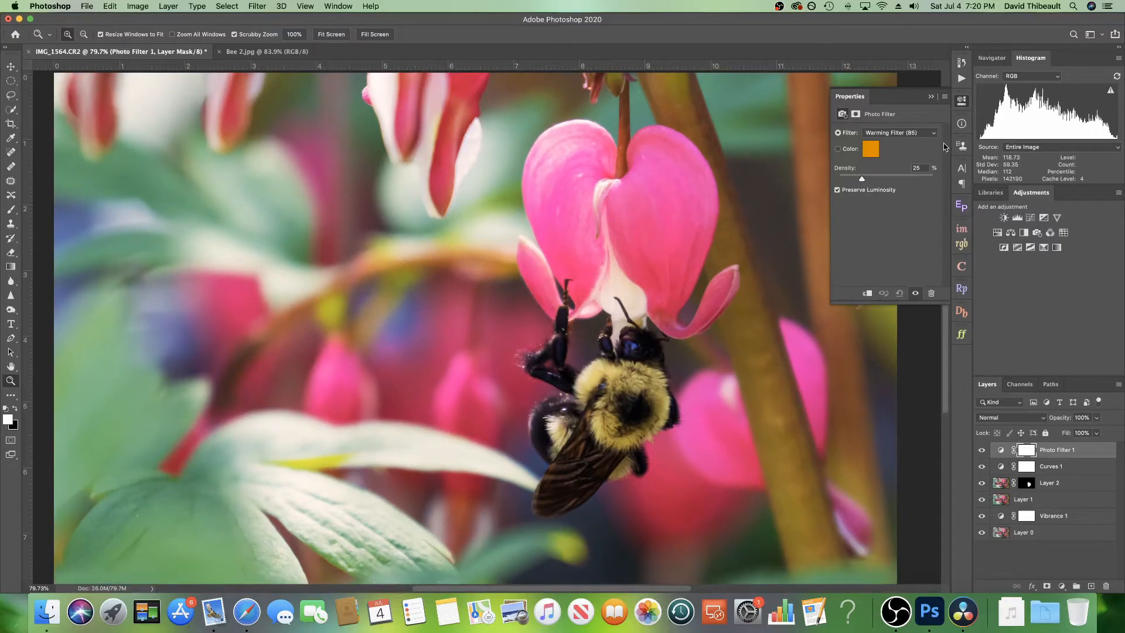
click(933, 136)
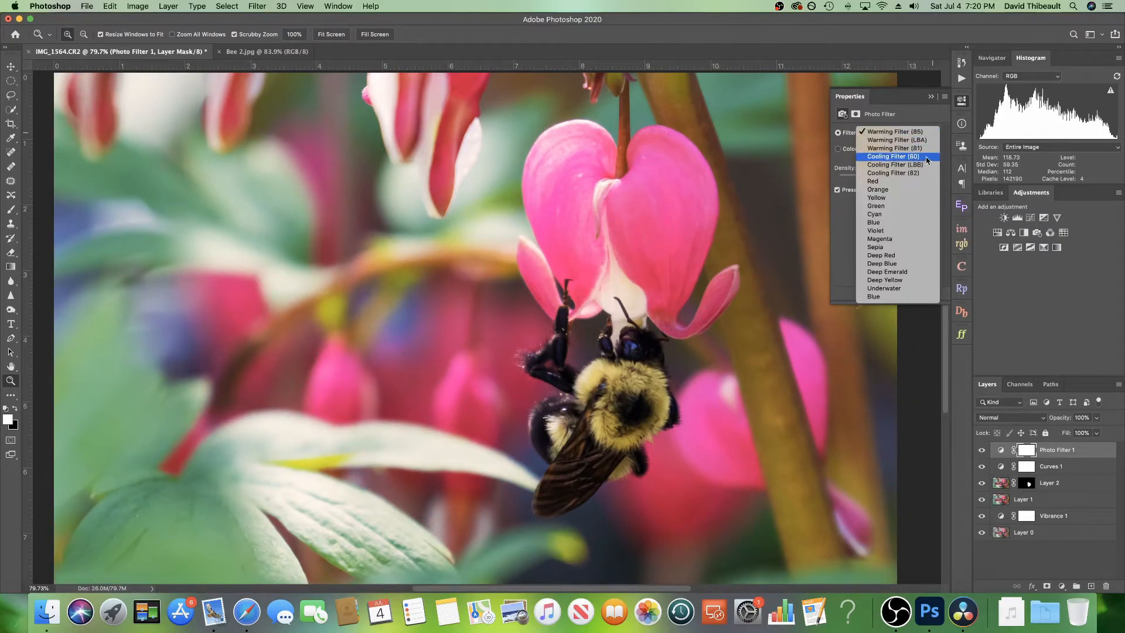
click(926, 158)
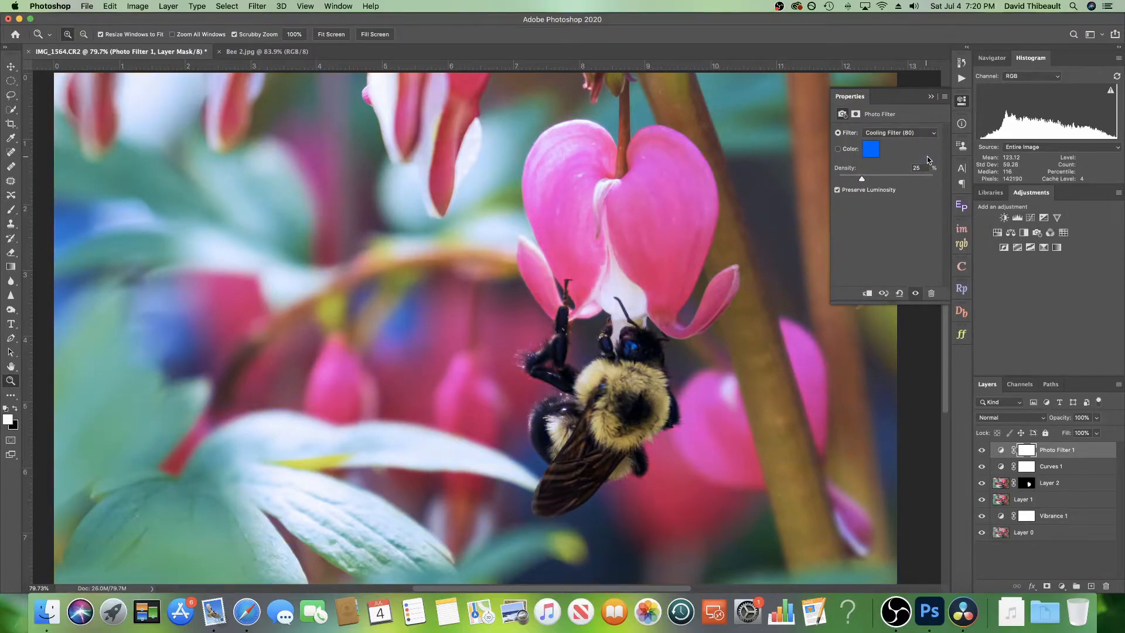
click(932, 97)
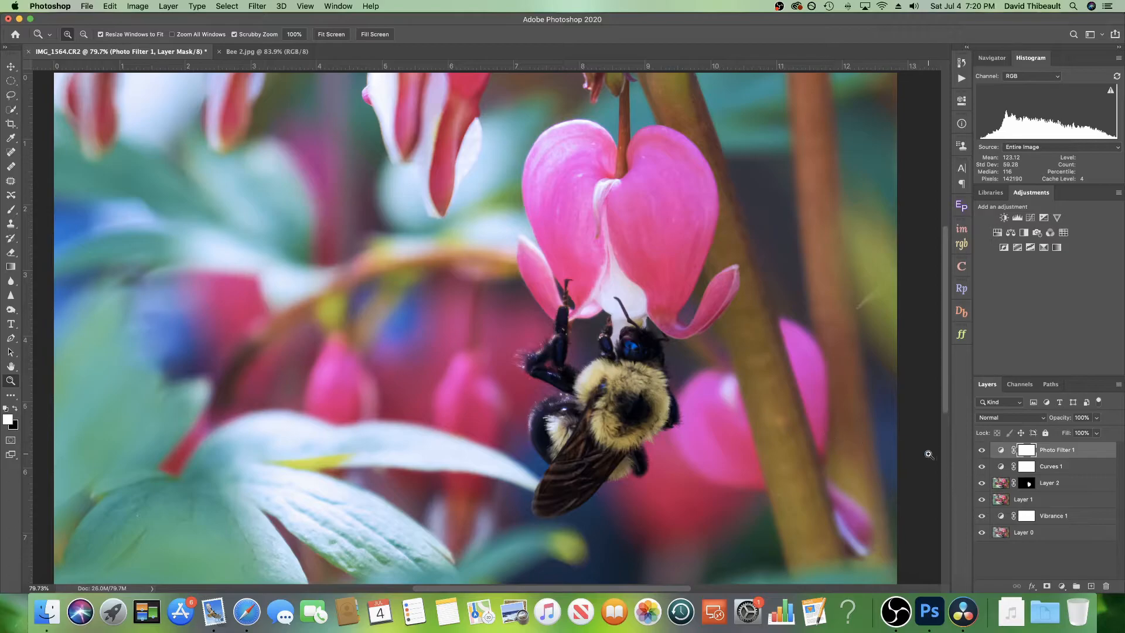
Step: Lower the Photo Filter layer's opacity to 74% and toggle its visibility to compare
click(1096, 417)
drag(1099, 432, 1082, 430)
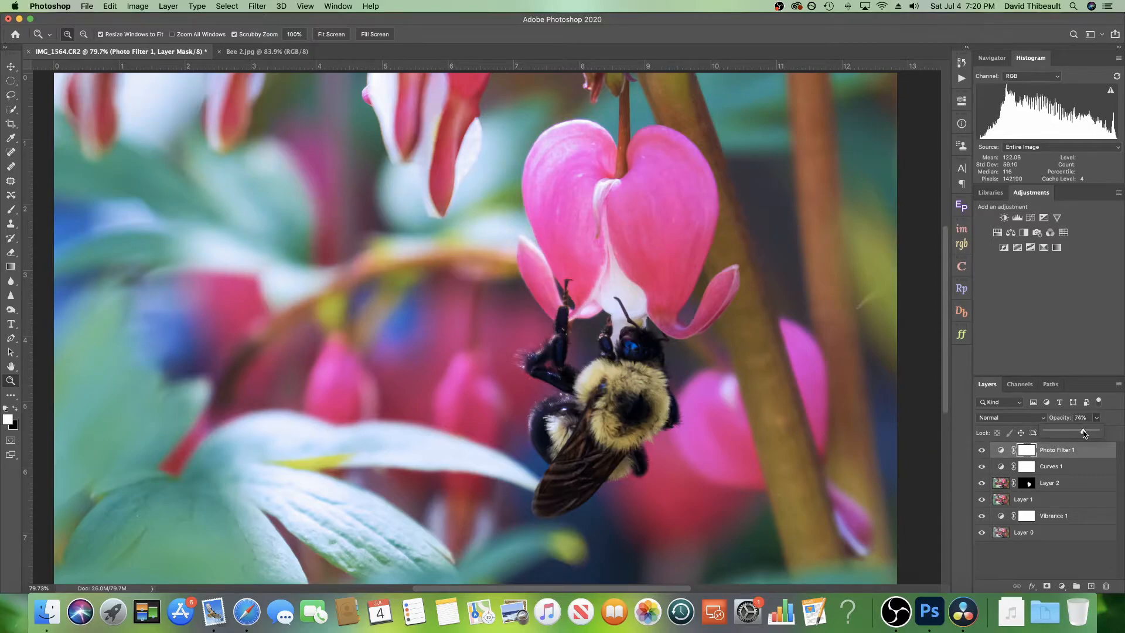
click(981, 451)
click(980, 451)
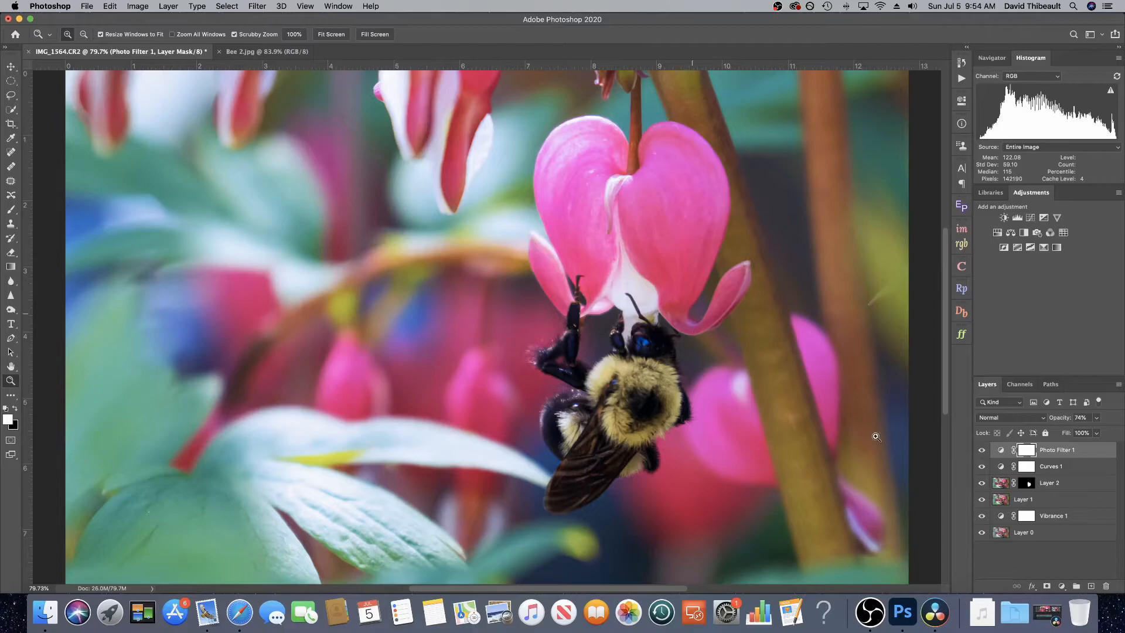
Step: Reopen the first Curves layer's properties to review its curve
double_click(1001, 468)
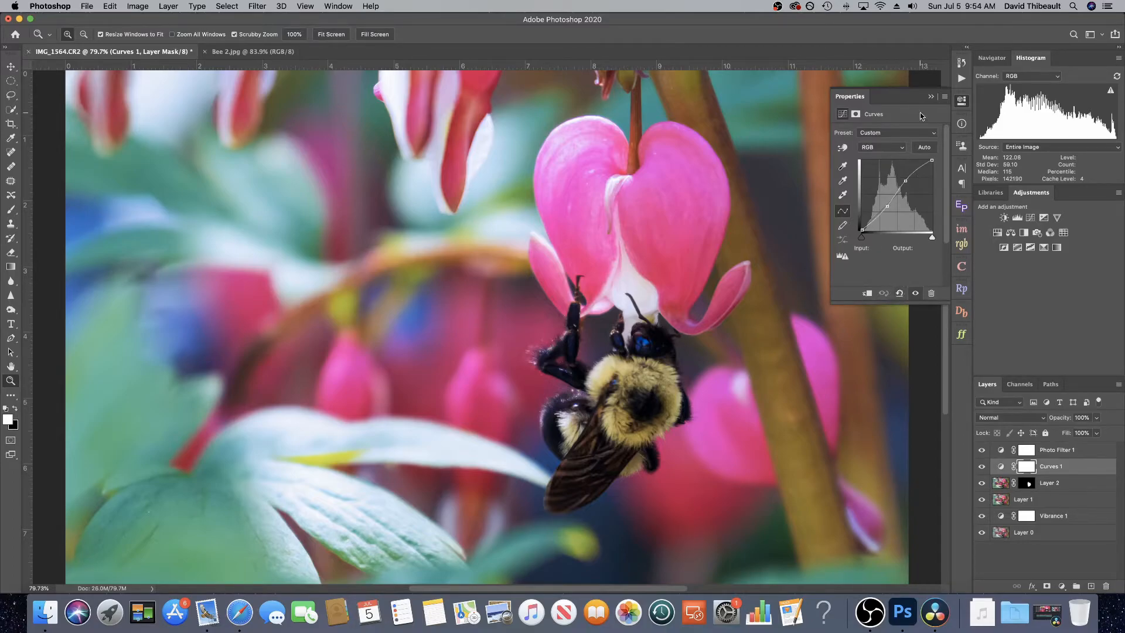
click(930, 98)
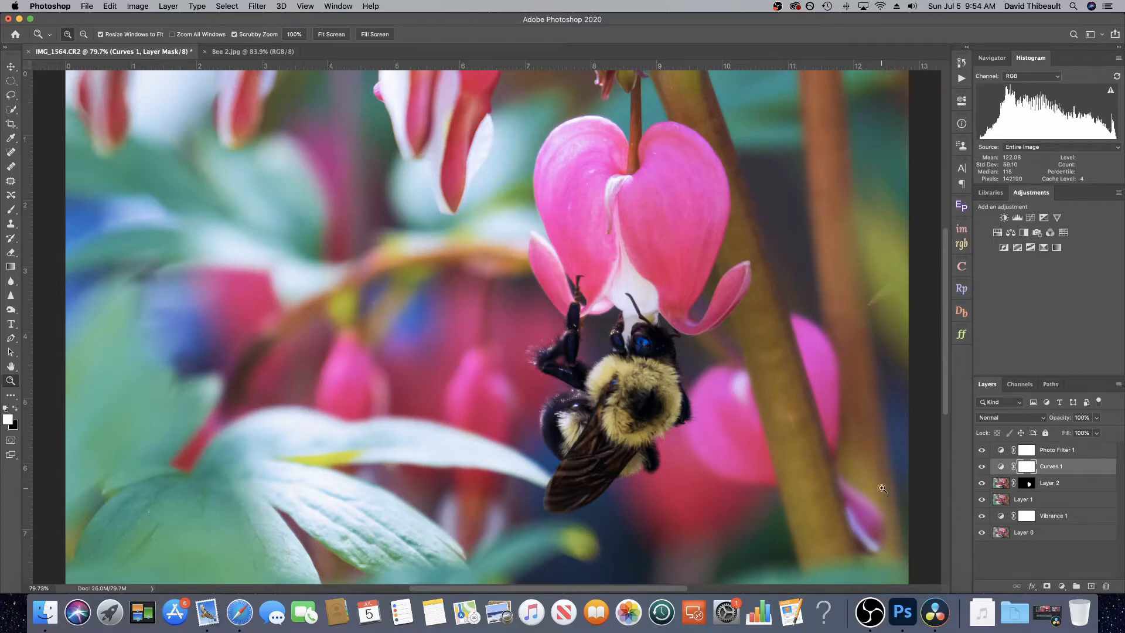
click(1001, 453)
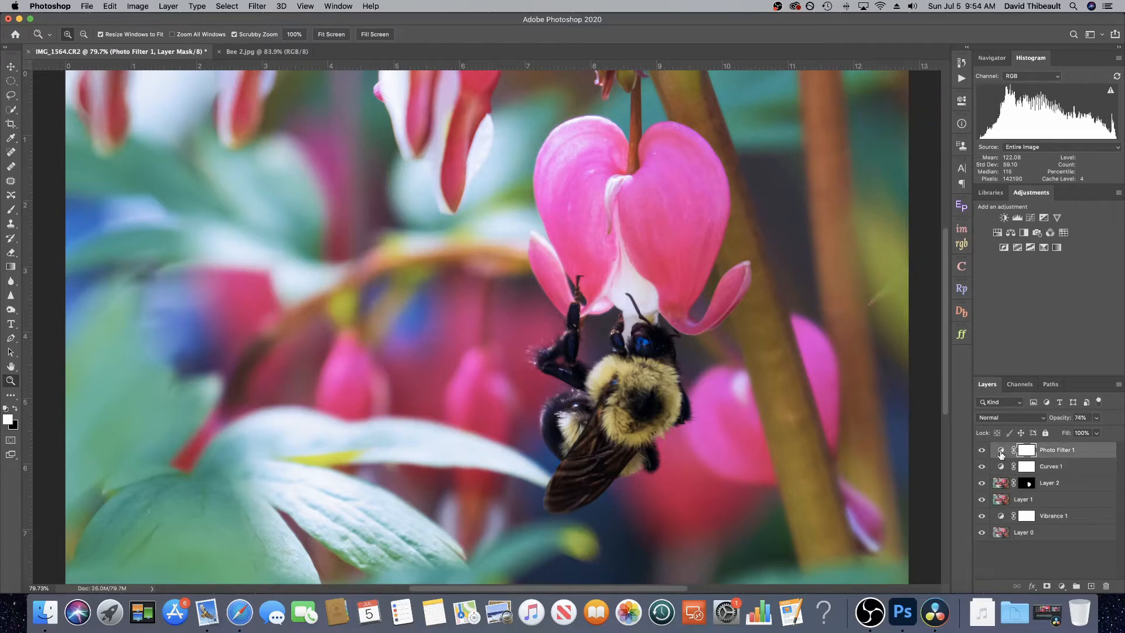
mouse_move(1000, 451)
mouse_down()
mouse_move(1105, 588)
mouse_move(994, 455)
mouse_up()
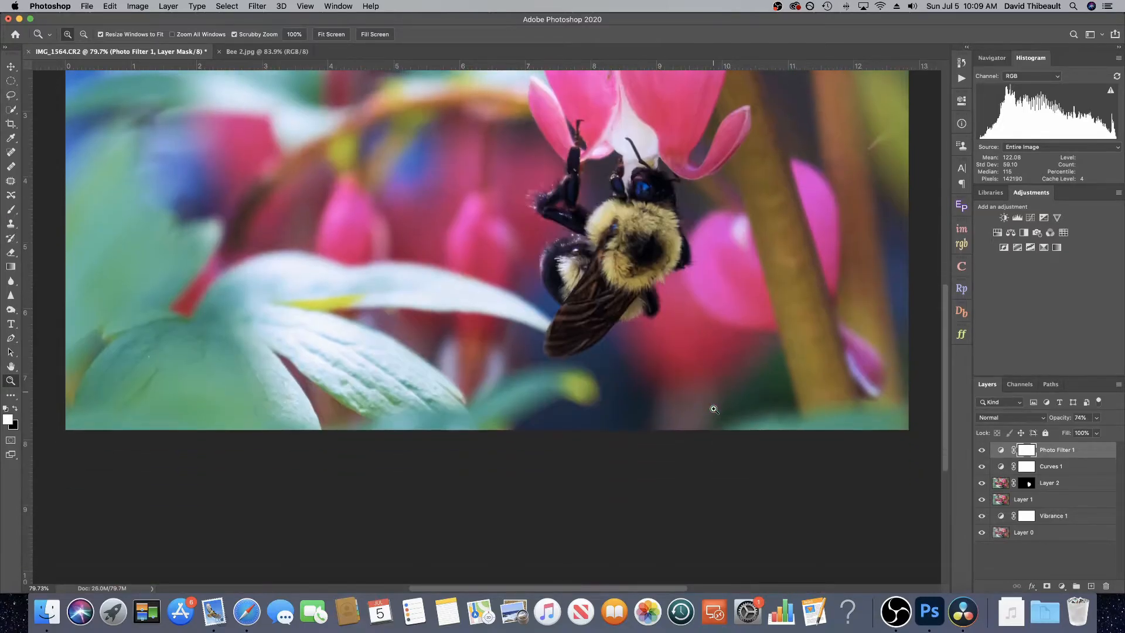
Step: Add a second Curves adjustment layer, pulling the curve down to darken the image
right_click(682, 296)
click(714, 301)
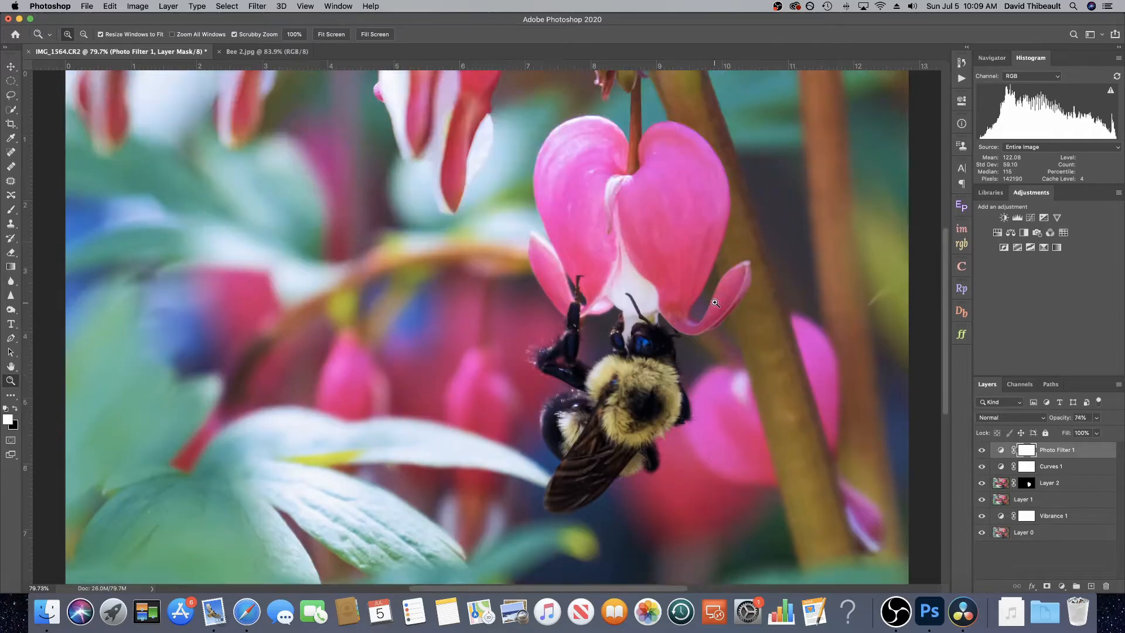
click(1029, 219)
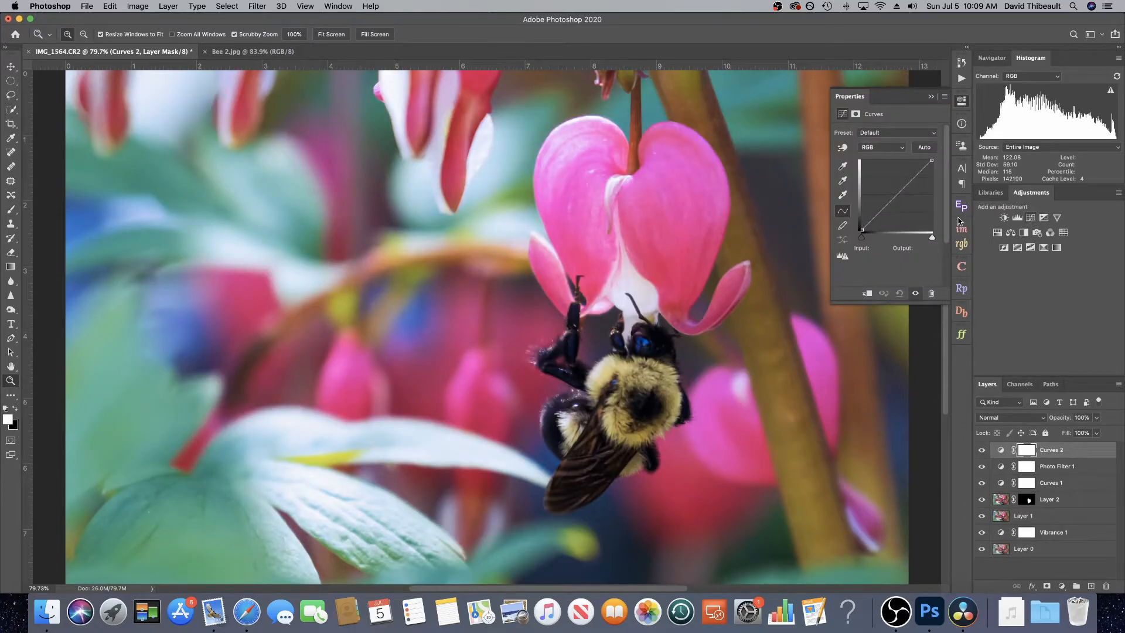
drag(896, 195, 898, 198)
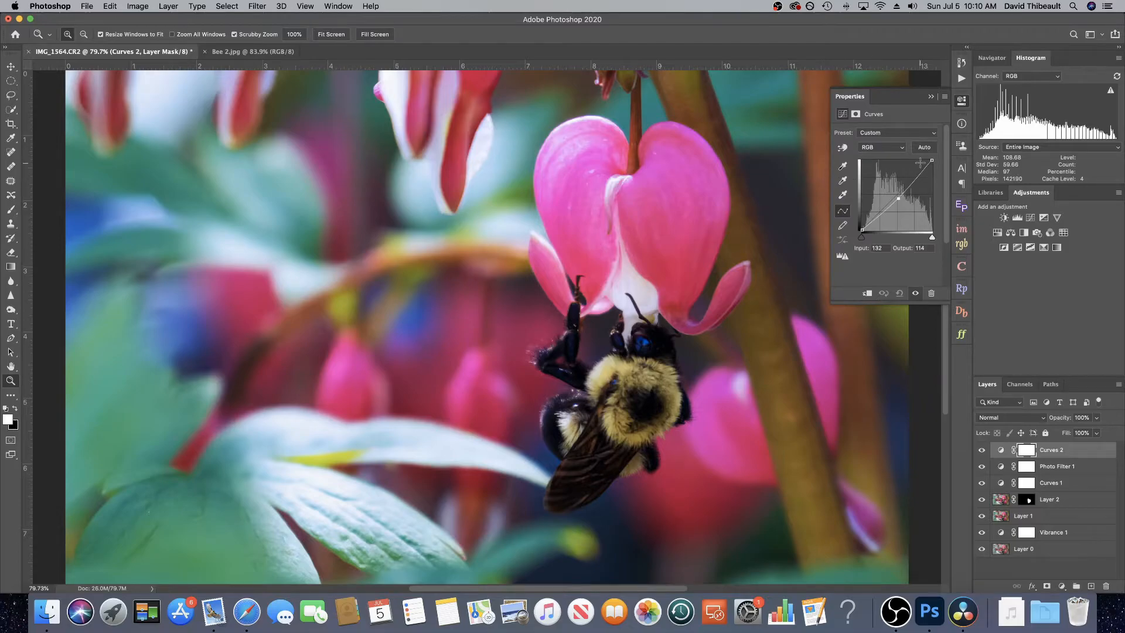
click(931, 98)
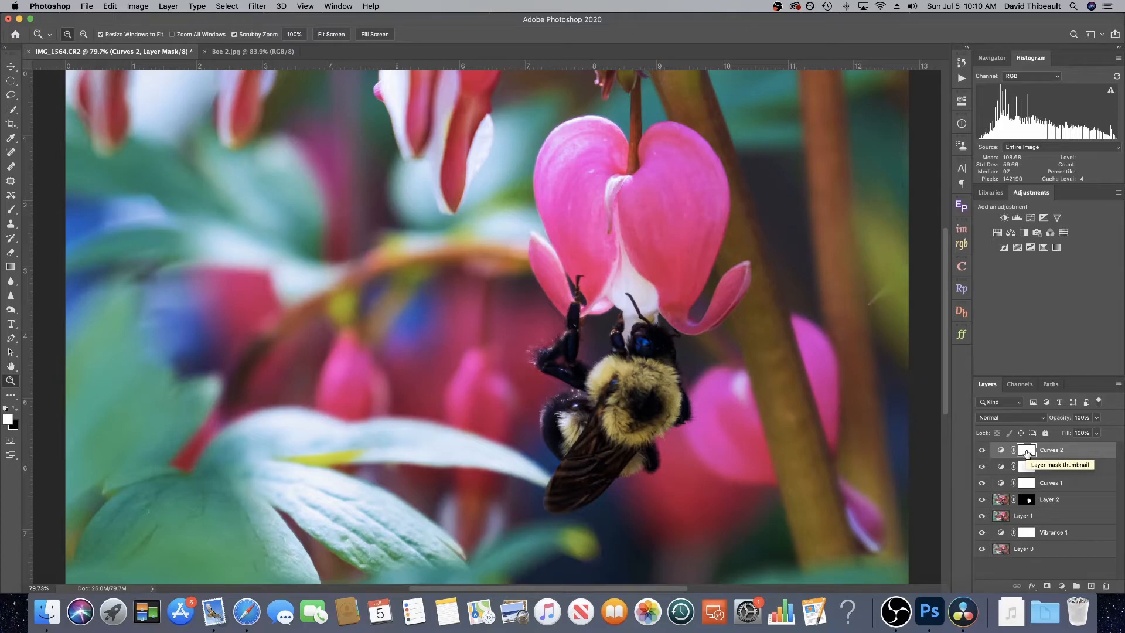
Step: Invert the new Curves mask to black and paint white along the image edges to create a vignette
key(super+i)
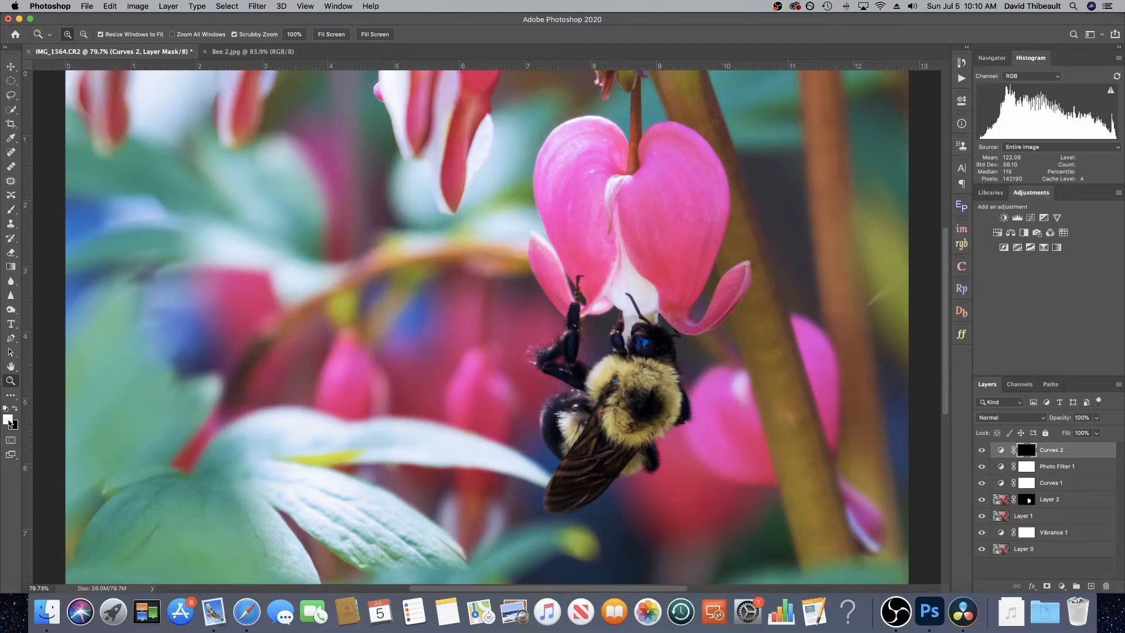
click(10, 211)
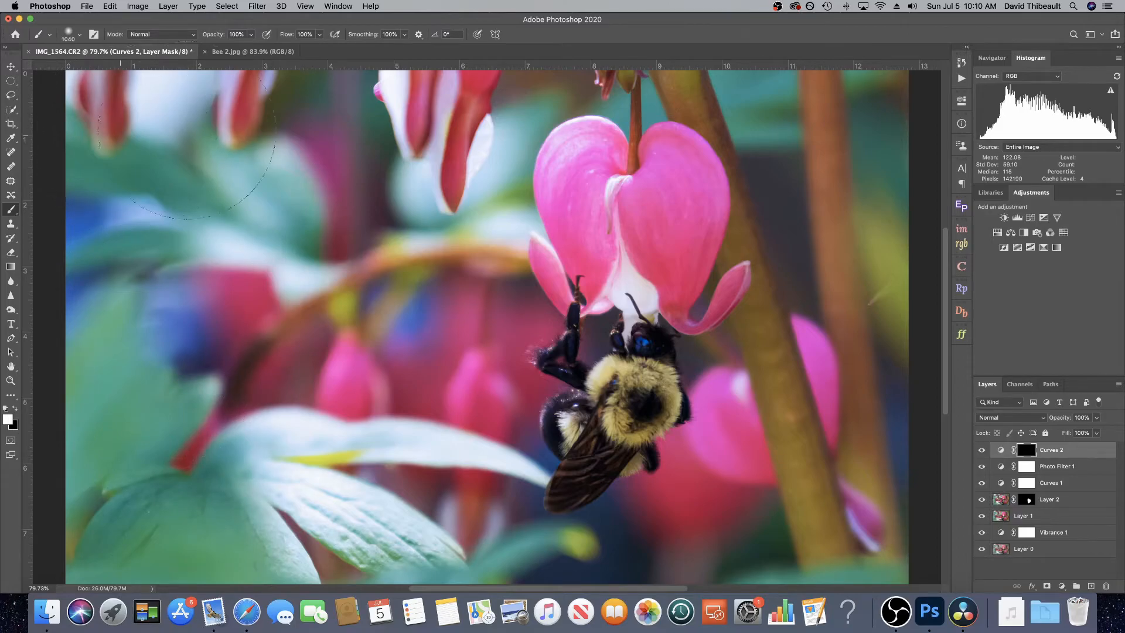
mouse_move(706, 68)
mouse_down()
mouse_move(849, 85)
mouse_move(905, 129)
mouse_move(861, 106)
mouse_up()
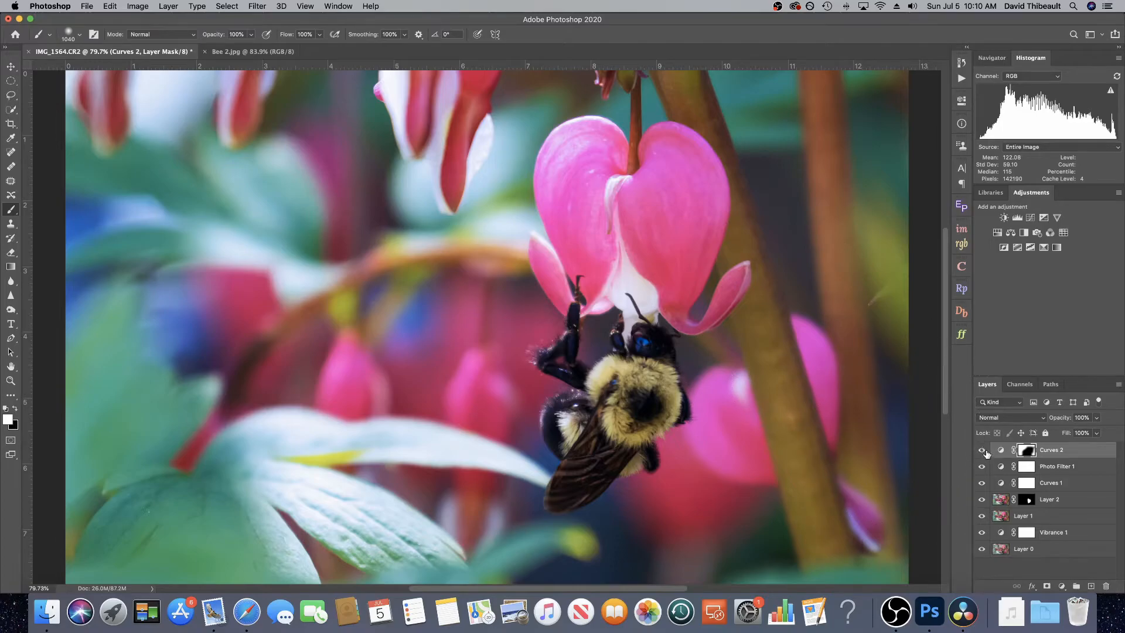
click(982, 450)
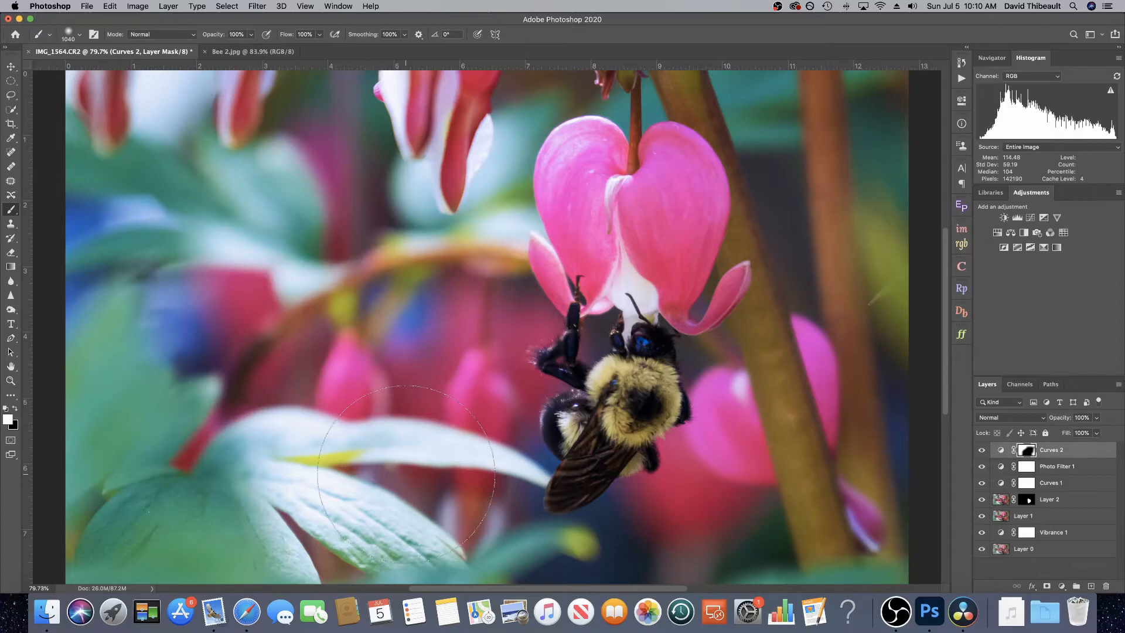
Step: Duplicate the vignette Curves layer and invert the copy's mask
click(11, 380)
click(1000, 450)
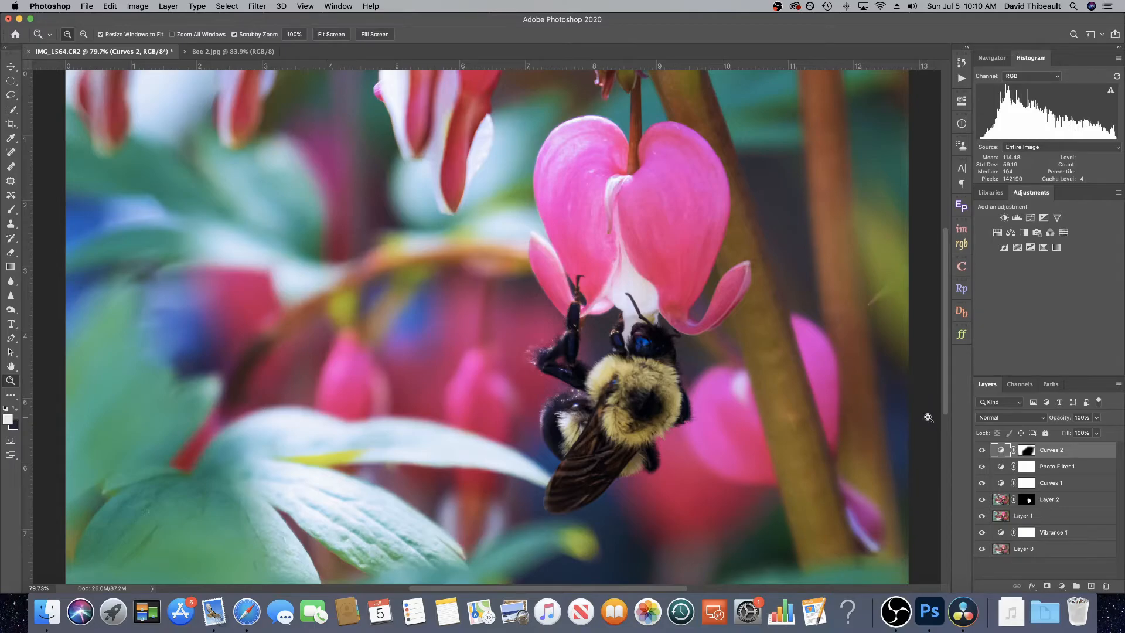
key(super+j)
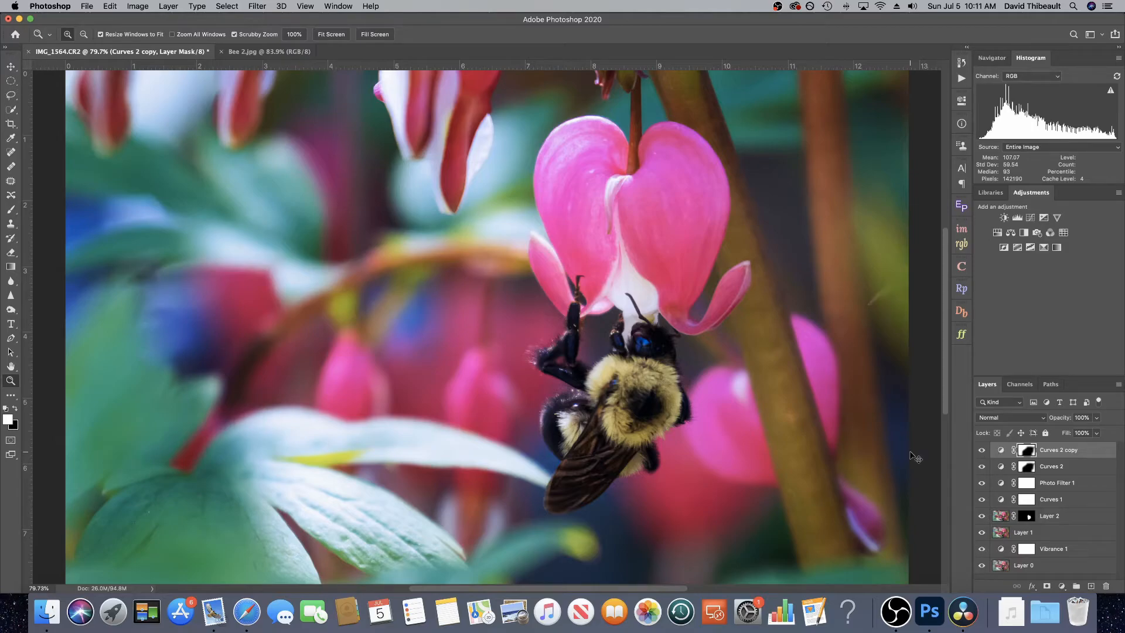
key(super+i)
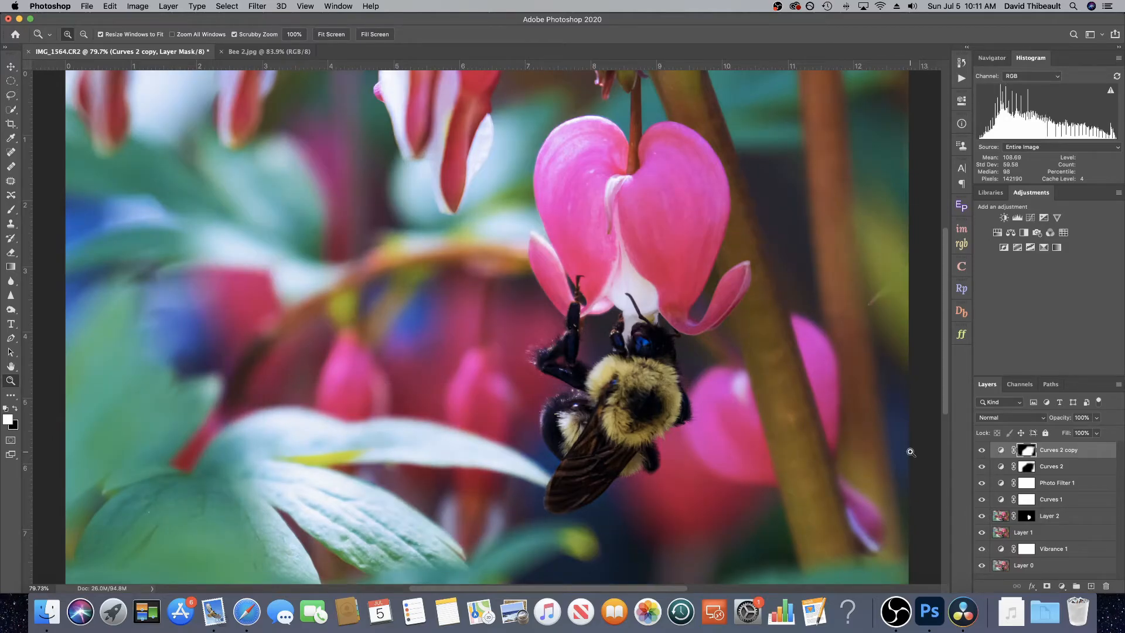
Step: Reset the copy's curve and lift a midtone point to input 131, output 141 to brighten the centre
double_click(1000, 450)
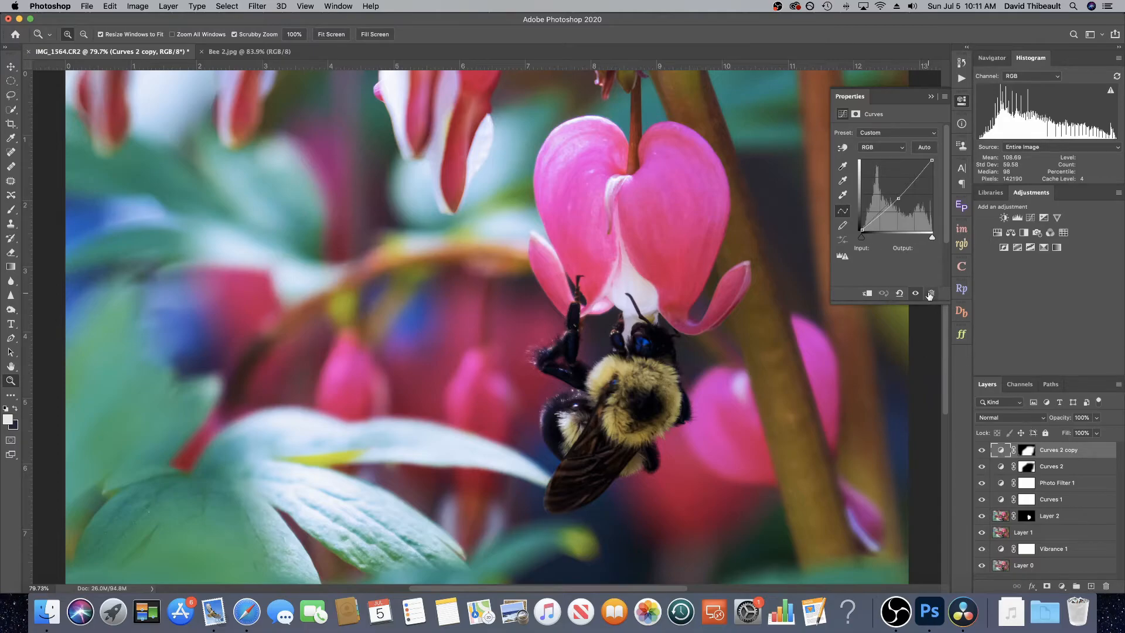
click(899, 294)
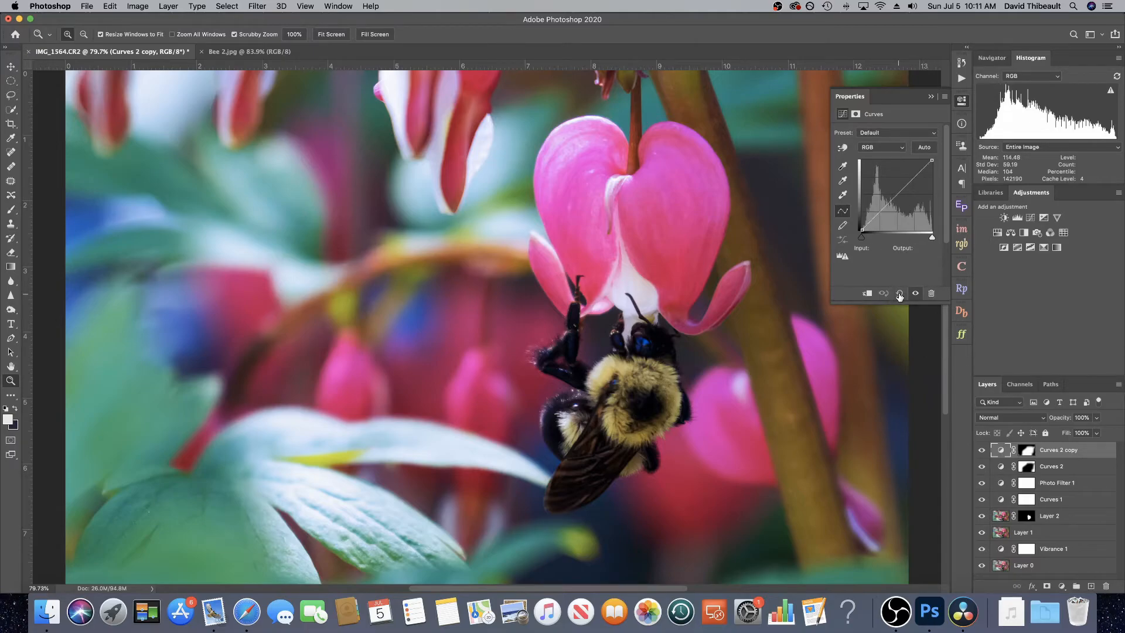
drag(899, 193, 897, 191)
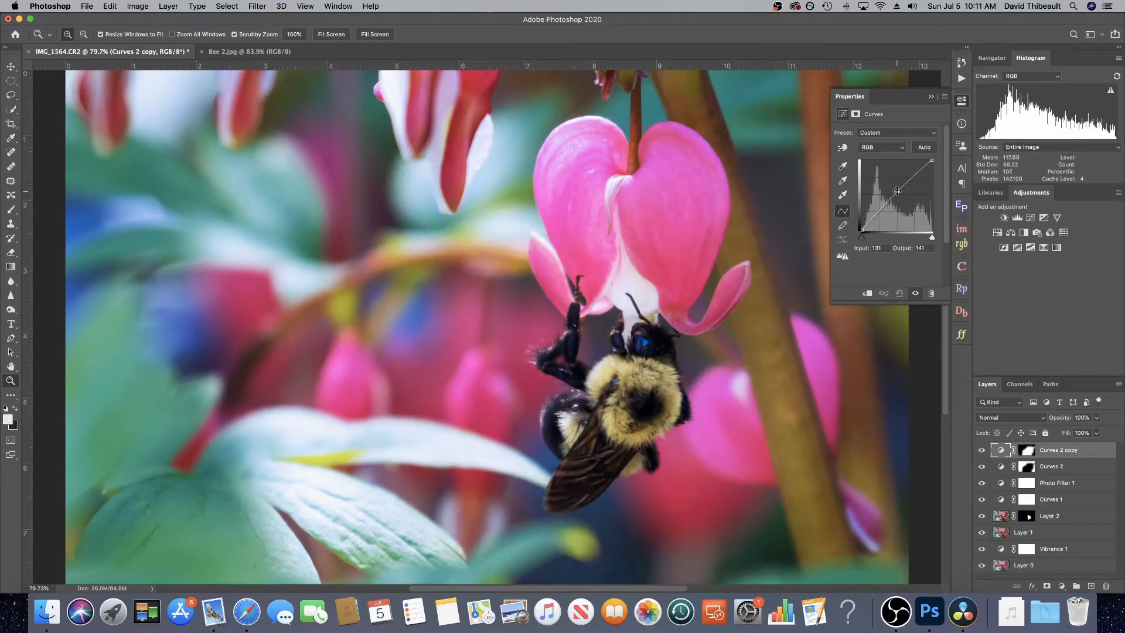
click(931, 97)
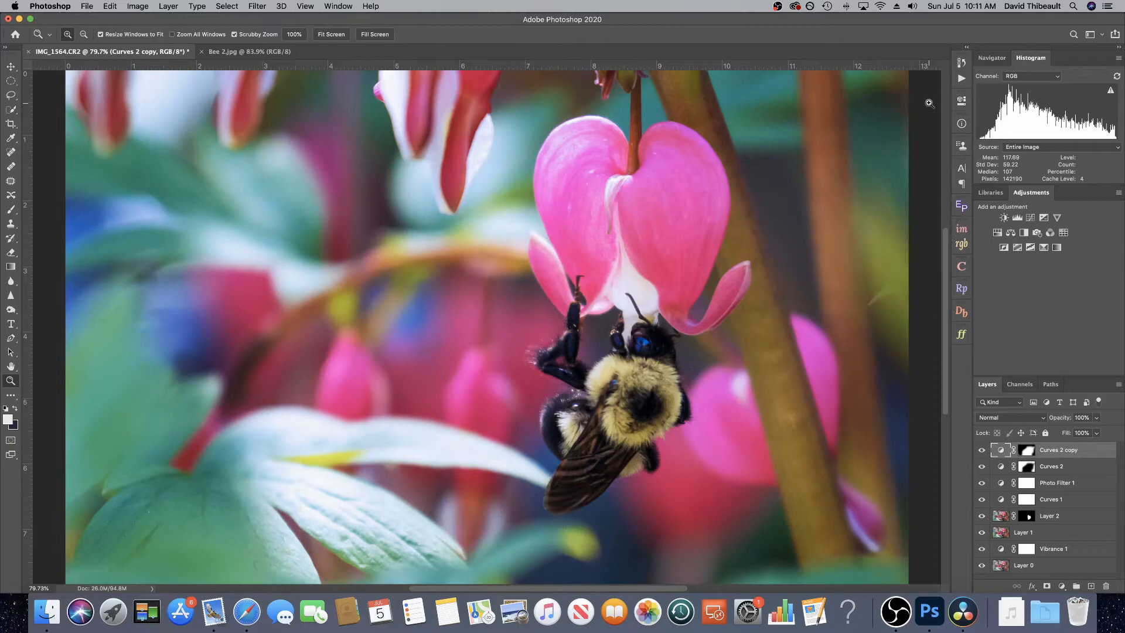
Step: Toggle the visibility of both vignette Curves layers to compare their effect
click(981, 451)
click(981, 451)
click(982, 452)
click(982, 469)
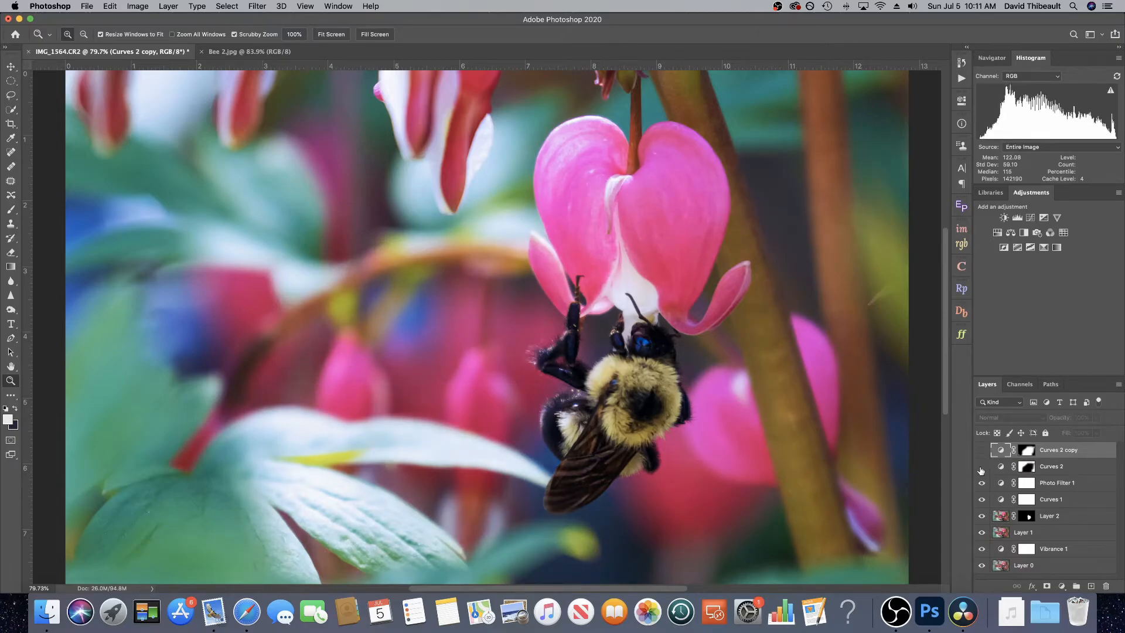
click(981, 468)
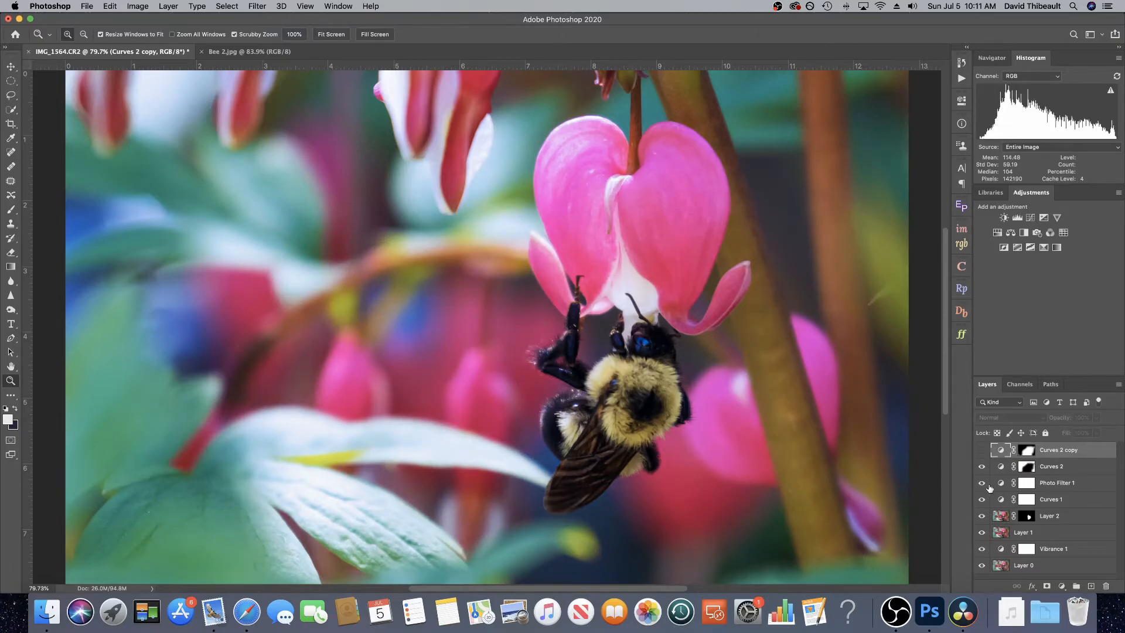
click(982, 469)
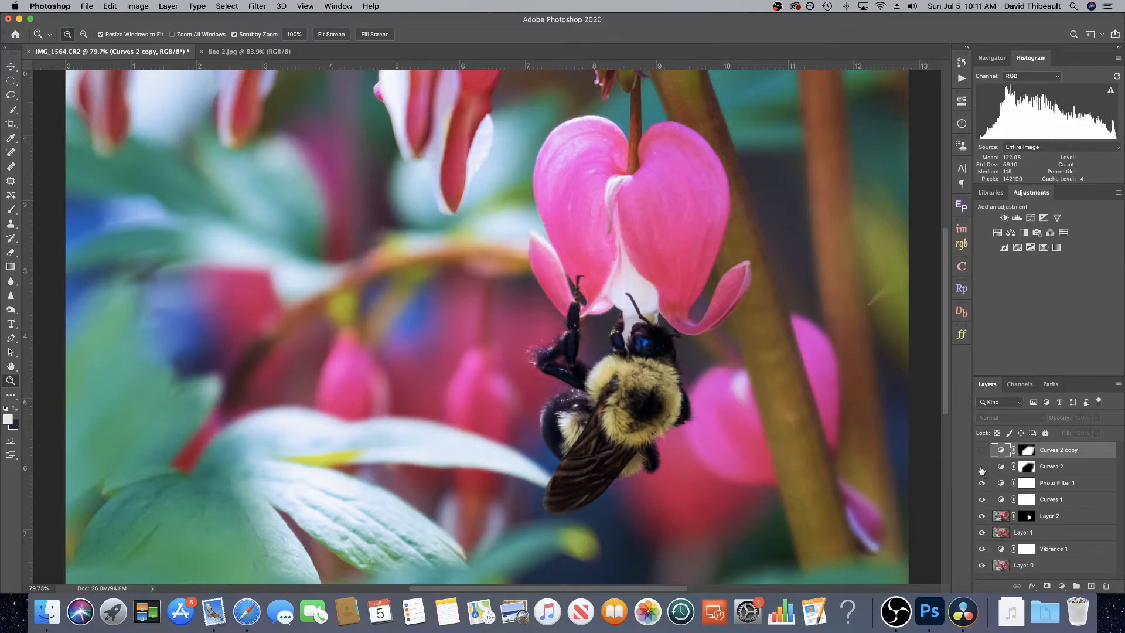
click(981, 468)
click(982, 449)
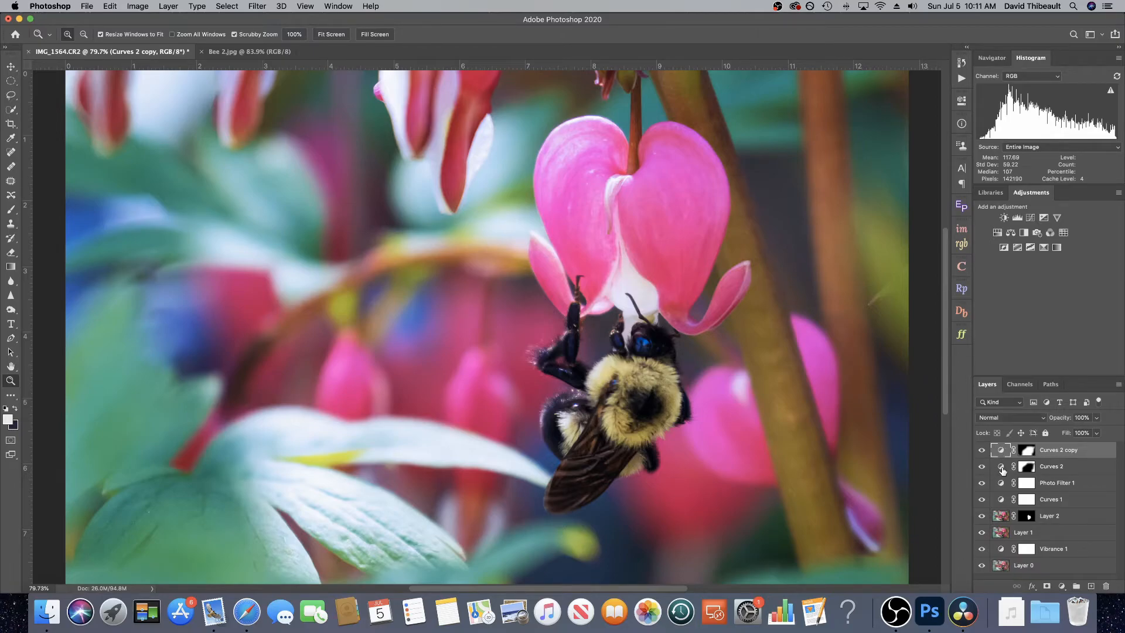
Step: Group the two vignette Curves layers into a new group named Vignette
shift+click(1001, 470)
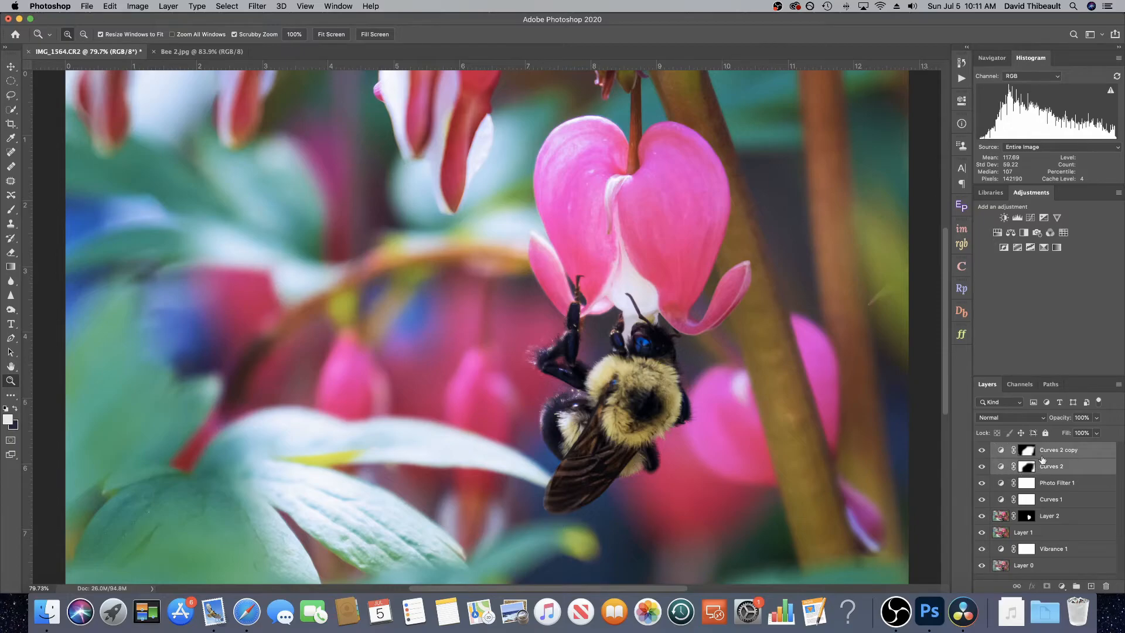
right_click(1078, 466)
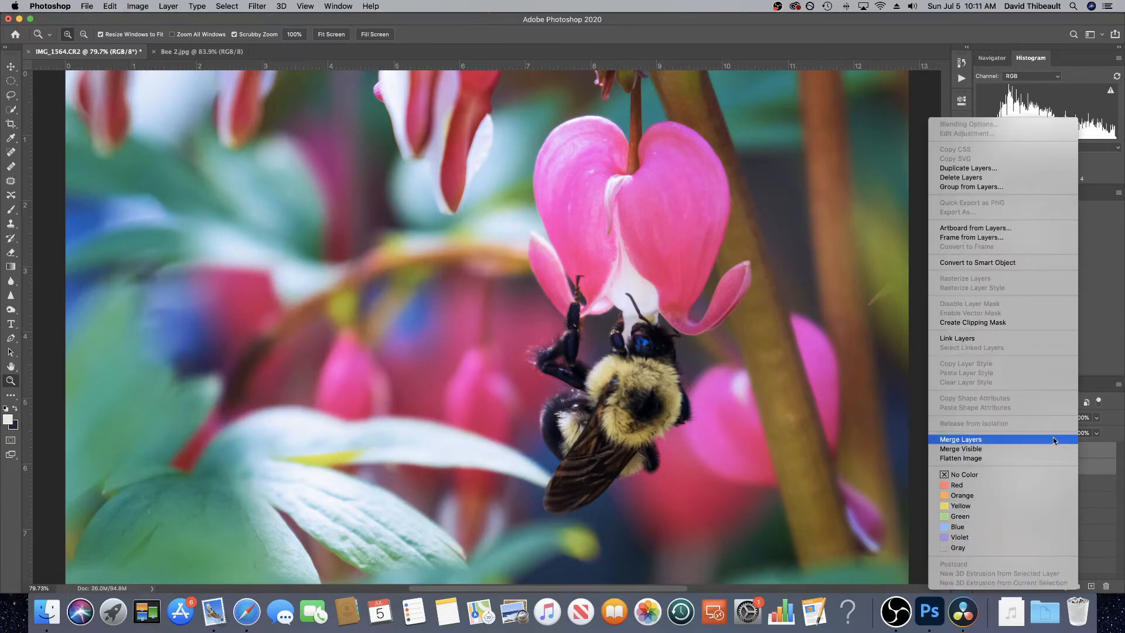
click(996, 186)
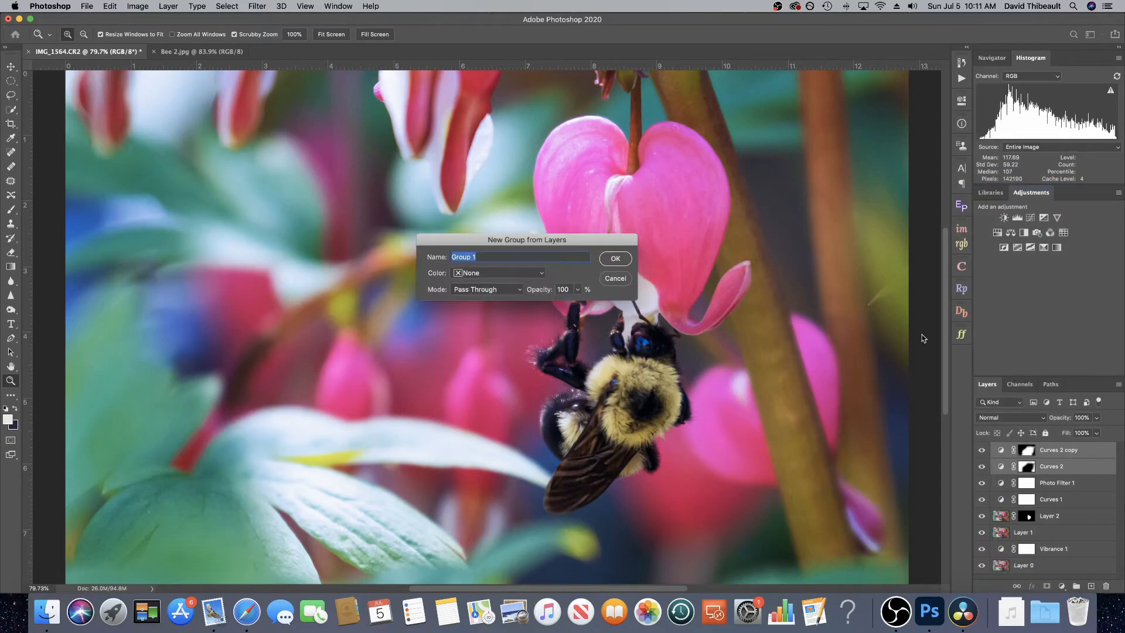
text(Vignette)
click(615, 259)
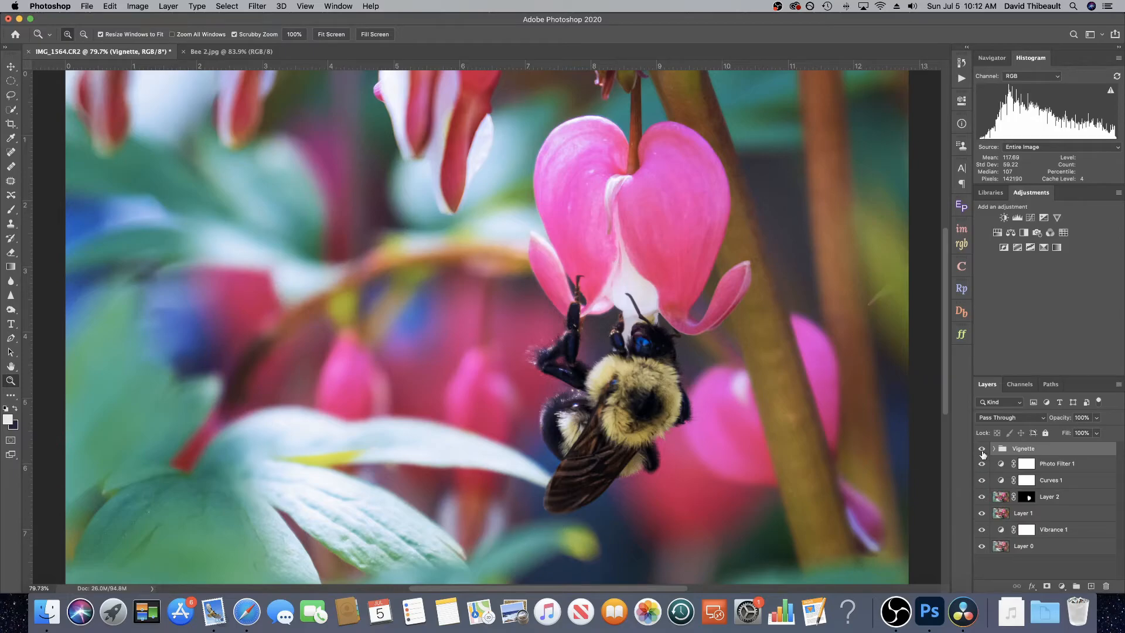
Step: Toggle the Vignette group's visibility to compare the image with and without it
click(981, 448)
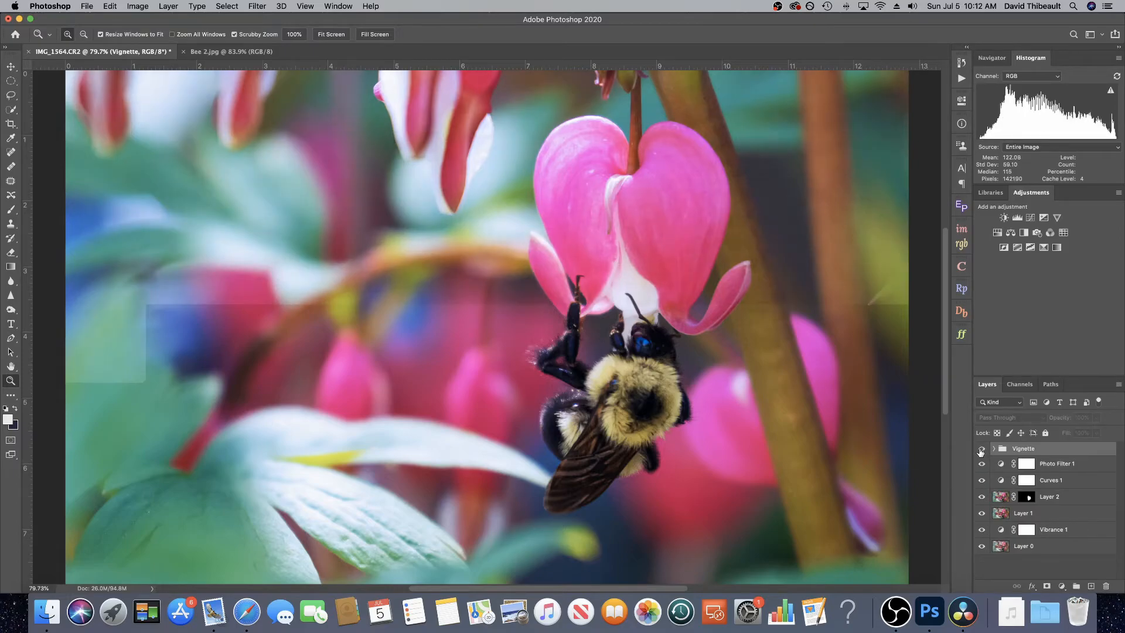
click(981, 448)
click(981, 449)
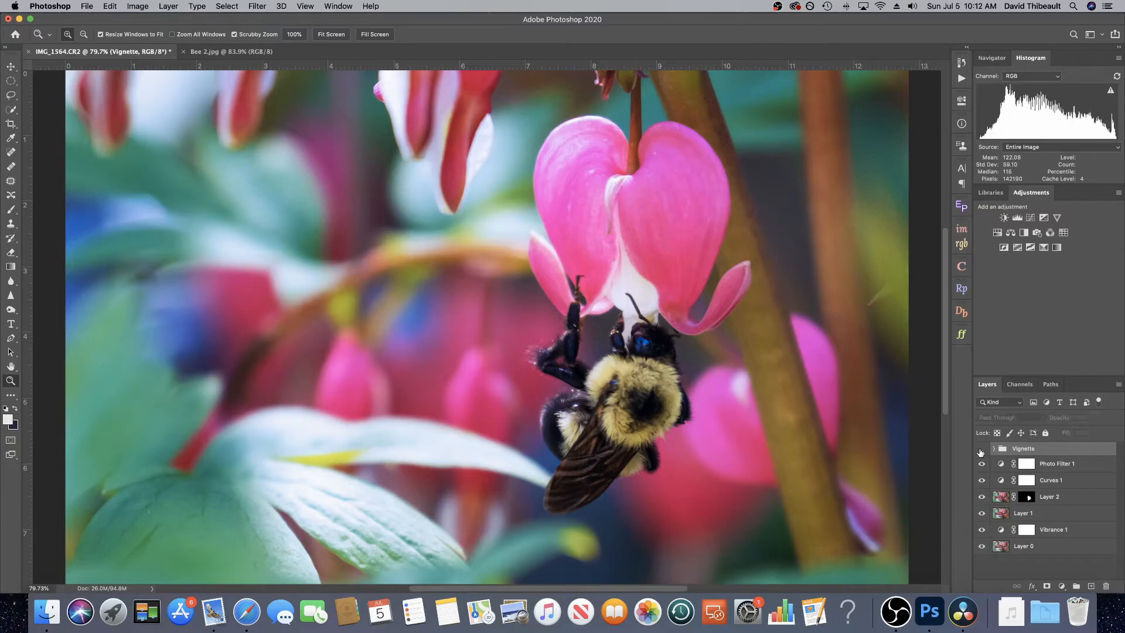
click(981, 449)
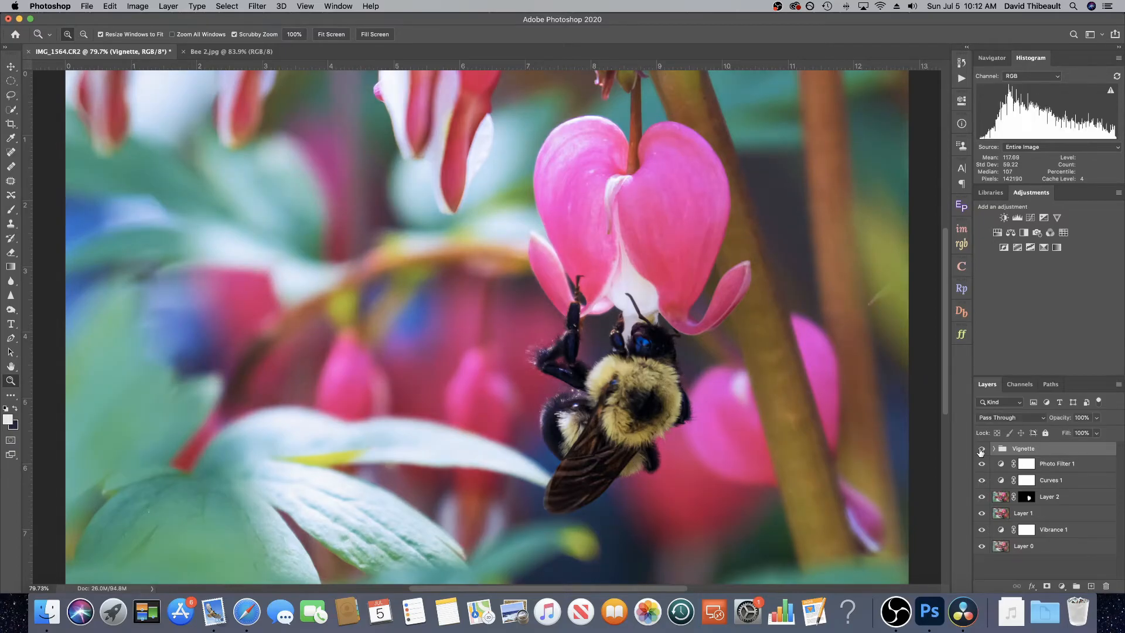
click(981, 448)
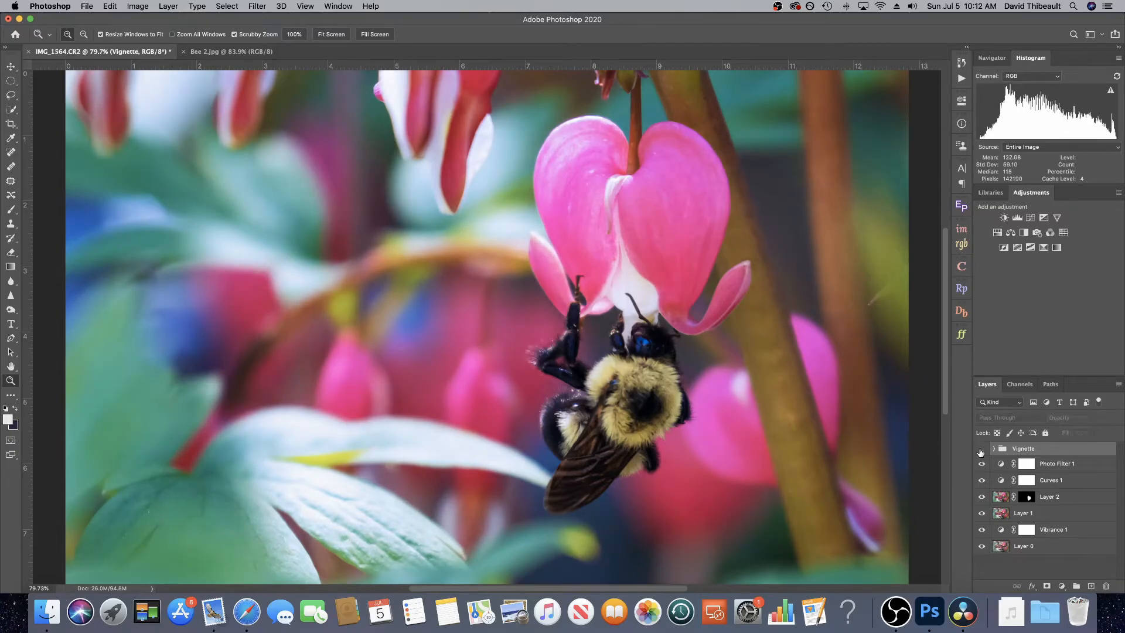
click(981, 449)
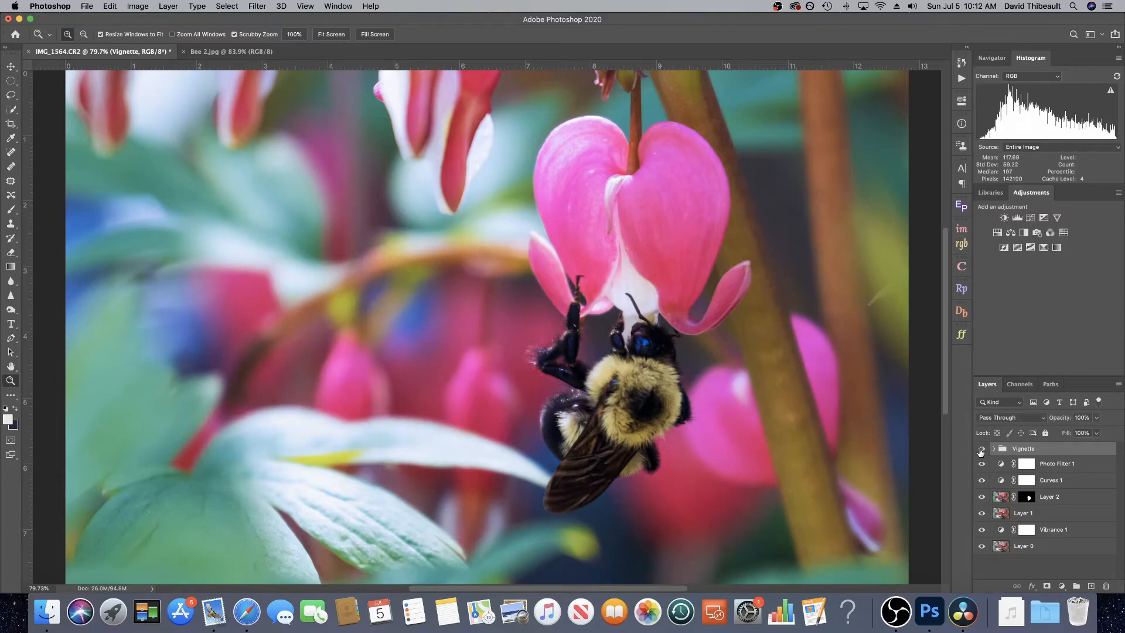
click(981, 448)
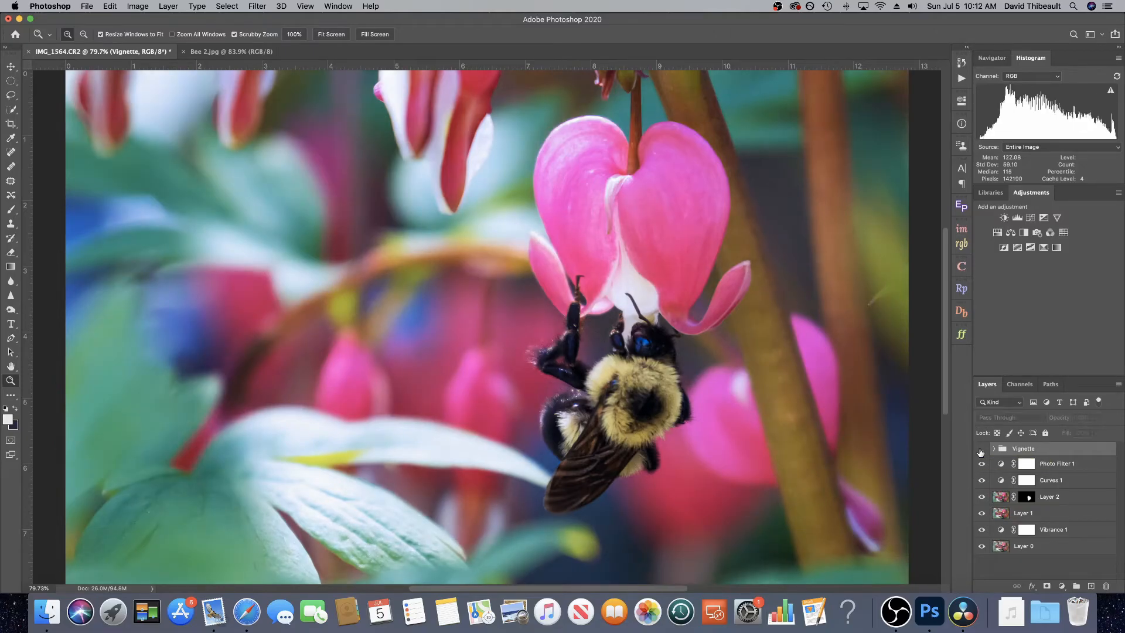
click(981, 448)
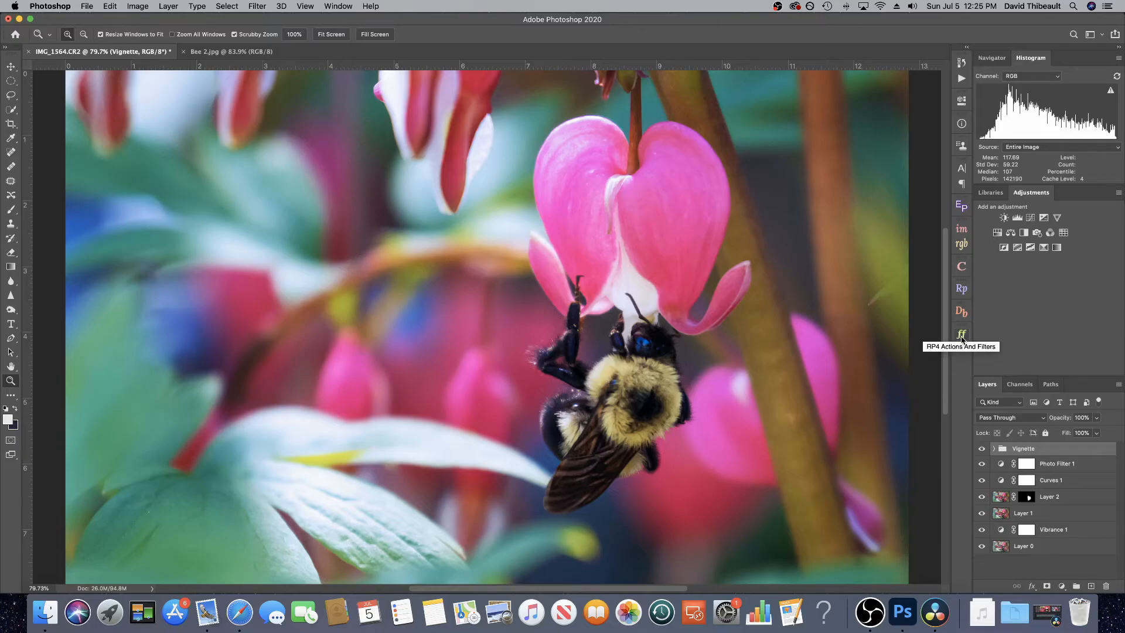
Step: Run the Magic Green Landscape action from the RP4 Actions and Filters panel, accepting a 41.5-pixel Gaussian blur
click(961, 335)
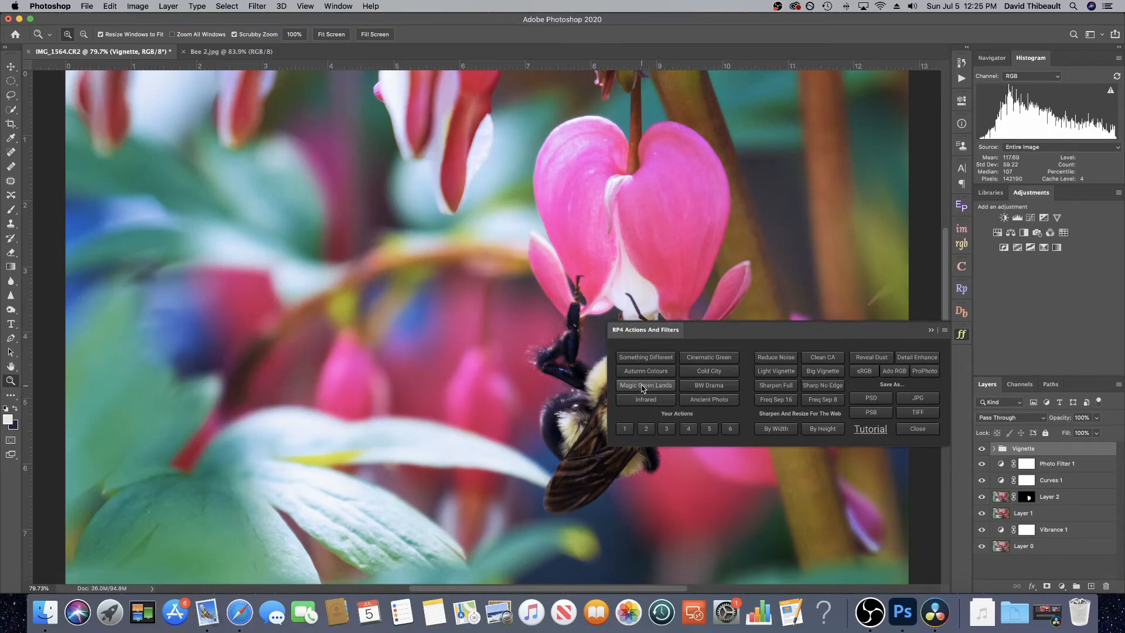
click(645, 387)
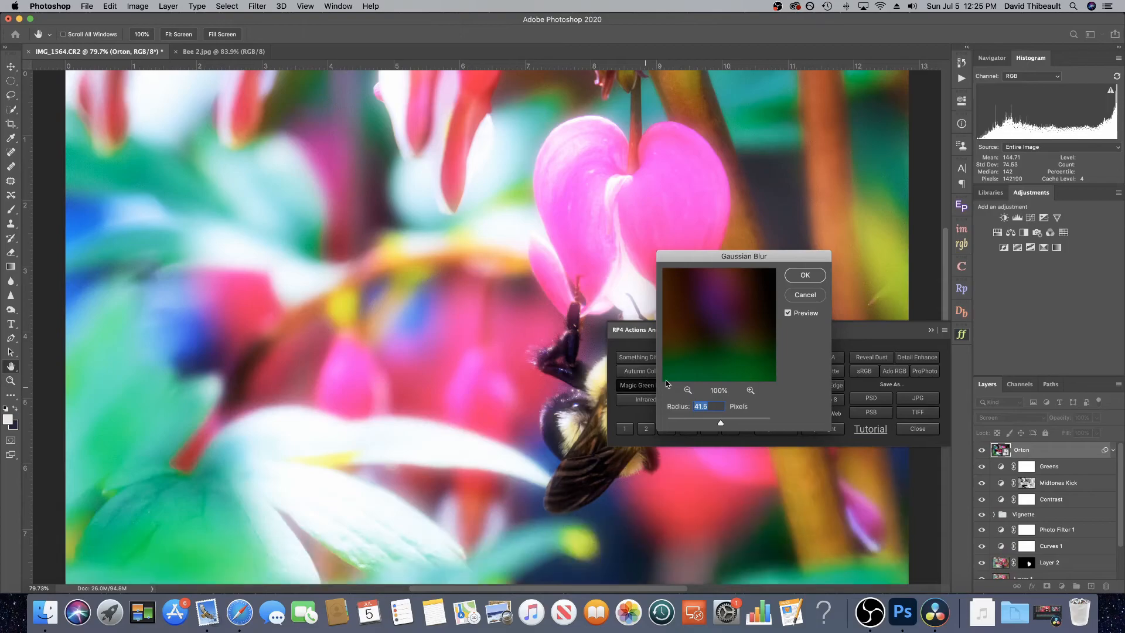
click(811, 278)
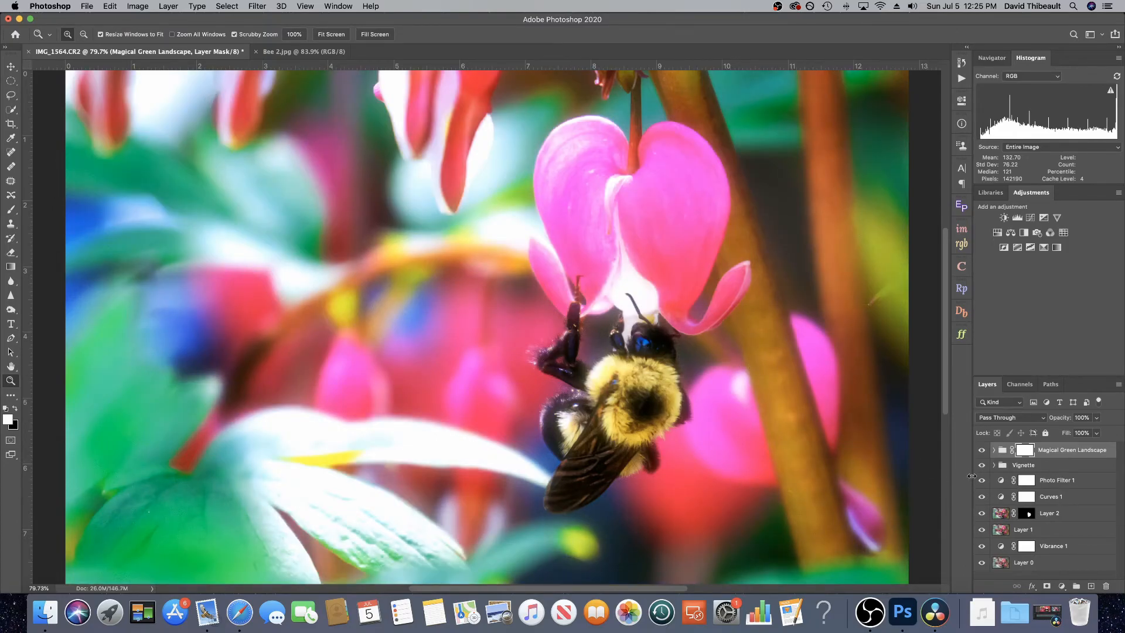
Step: Expand the Magic Green Landscape group and hide its Vignette layer
click(993, 450)
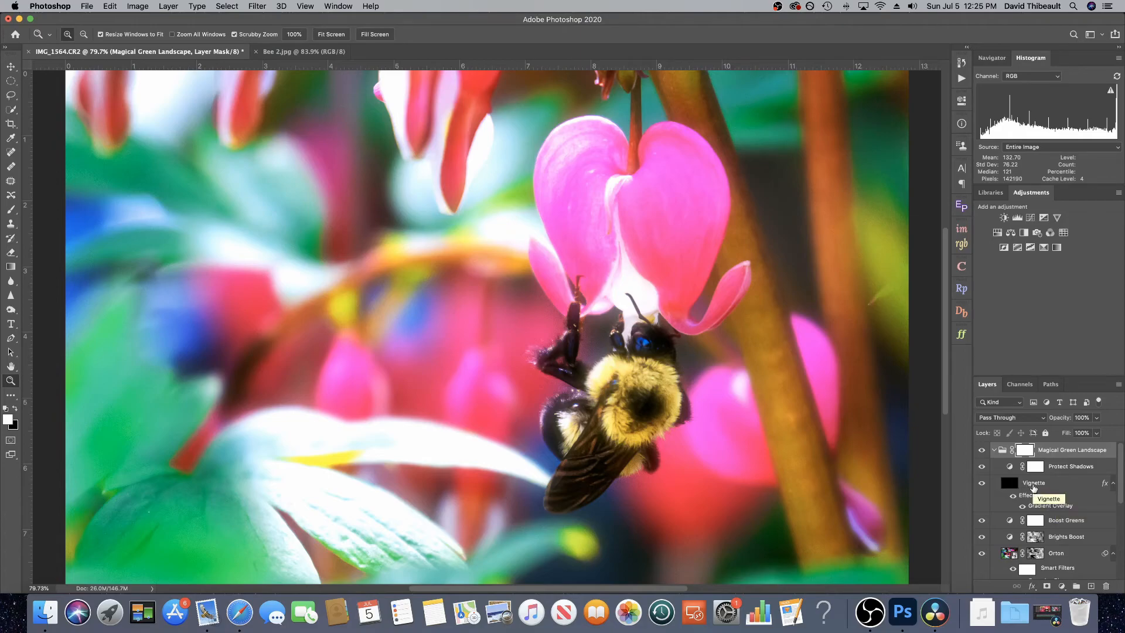
scroll(1033, 486, down, 1)
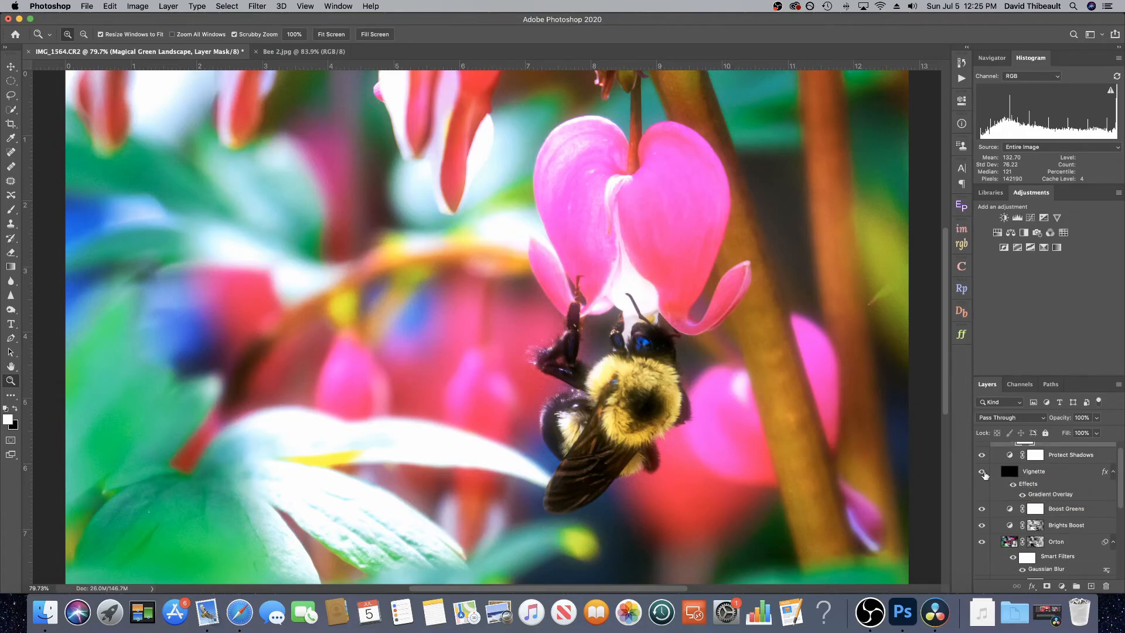
click(982, 472)
Step: Toggle the Boost Greens layer's visibility to compare its effect
scroll(1038, 509, down, 2)
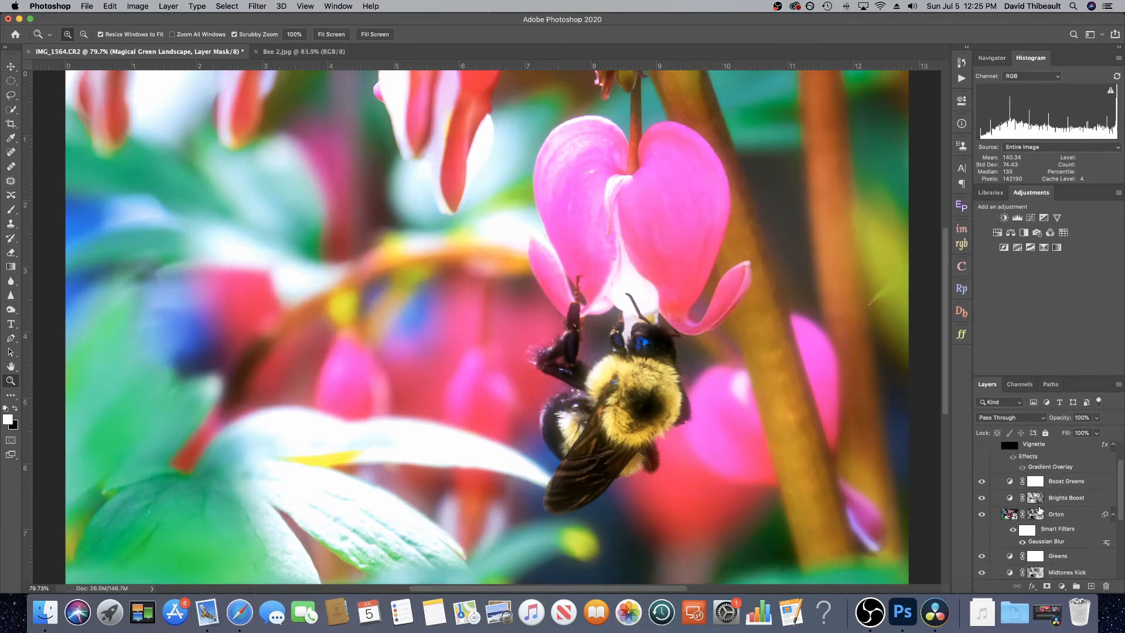
click(981, 482)
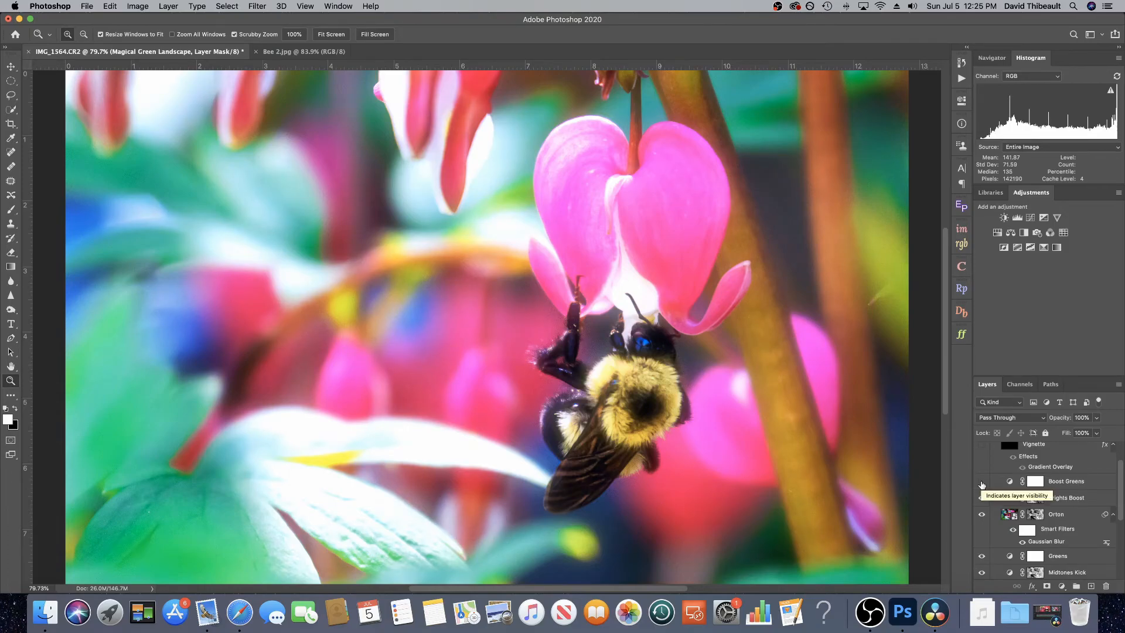
click(983, 482)
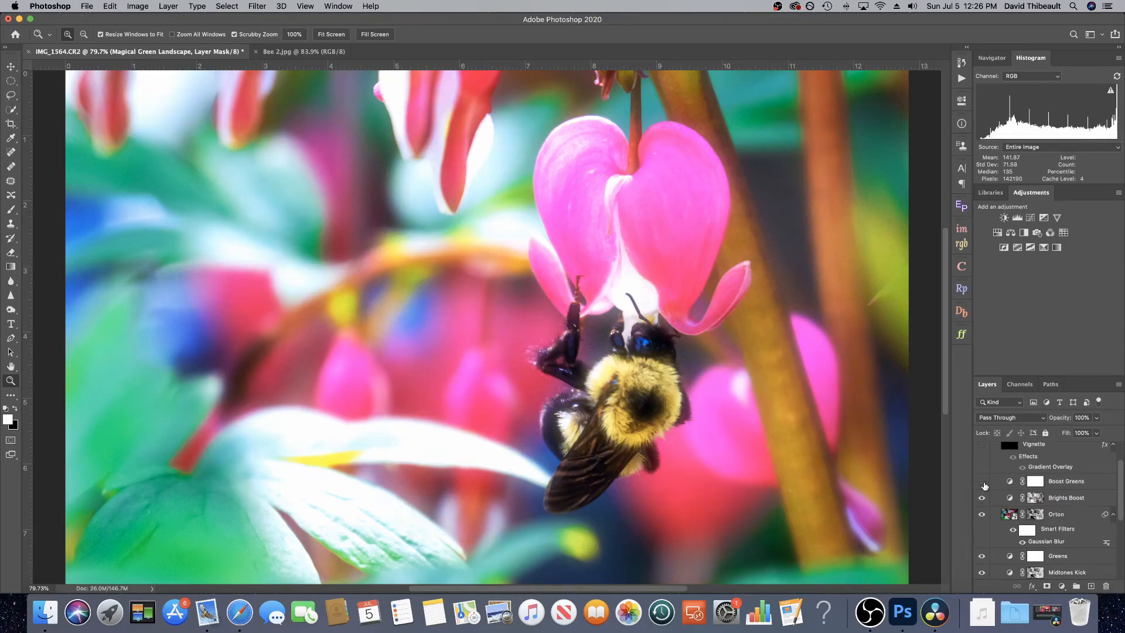
click(982, 482)
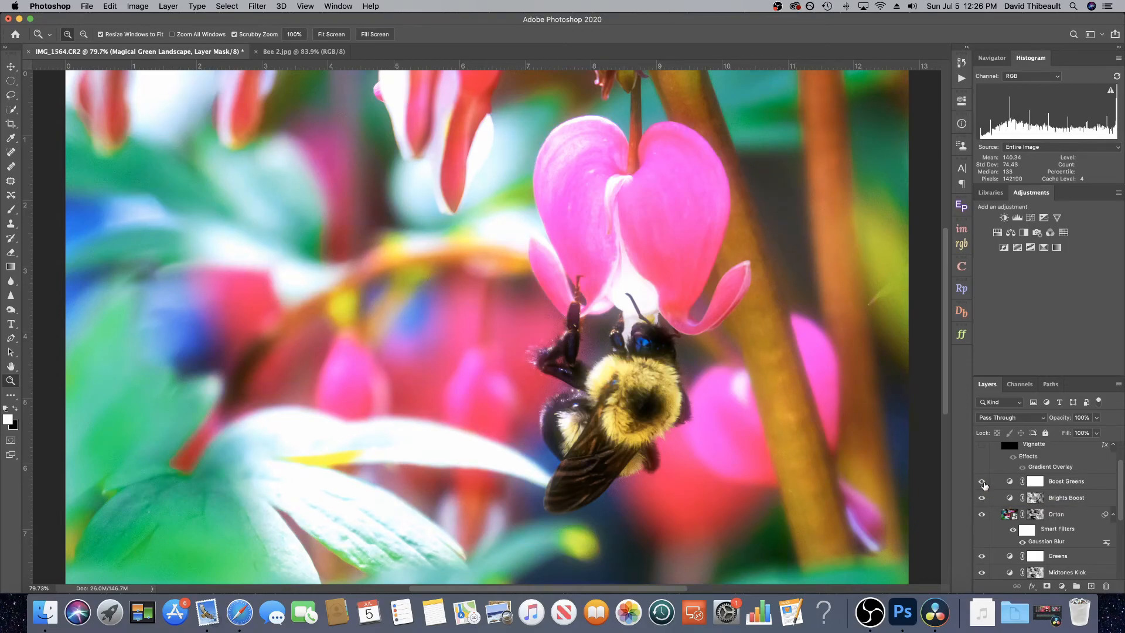
click(984, 483)
Step: Hide the Brights Boost layer and toggle the Orton layer's visibility to compare
scroll(1033, 492, down, 2)
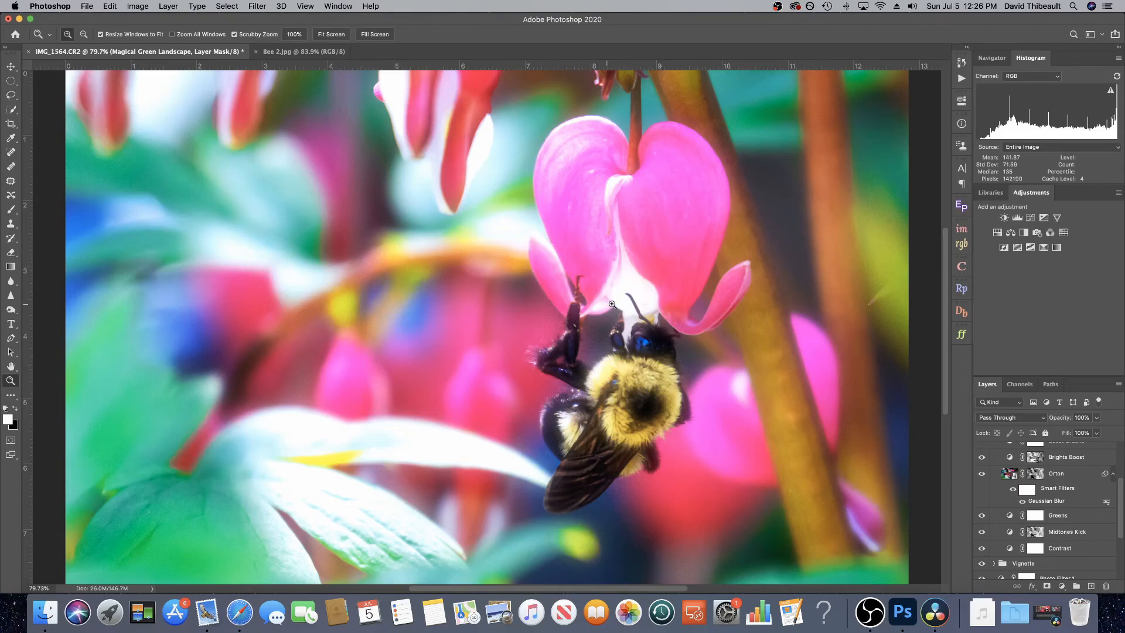
click(981, 457)
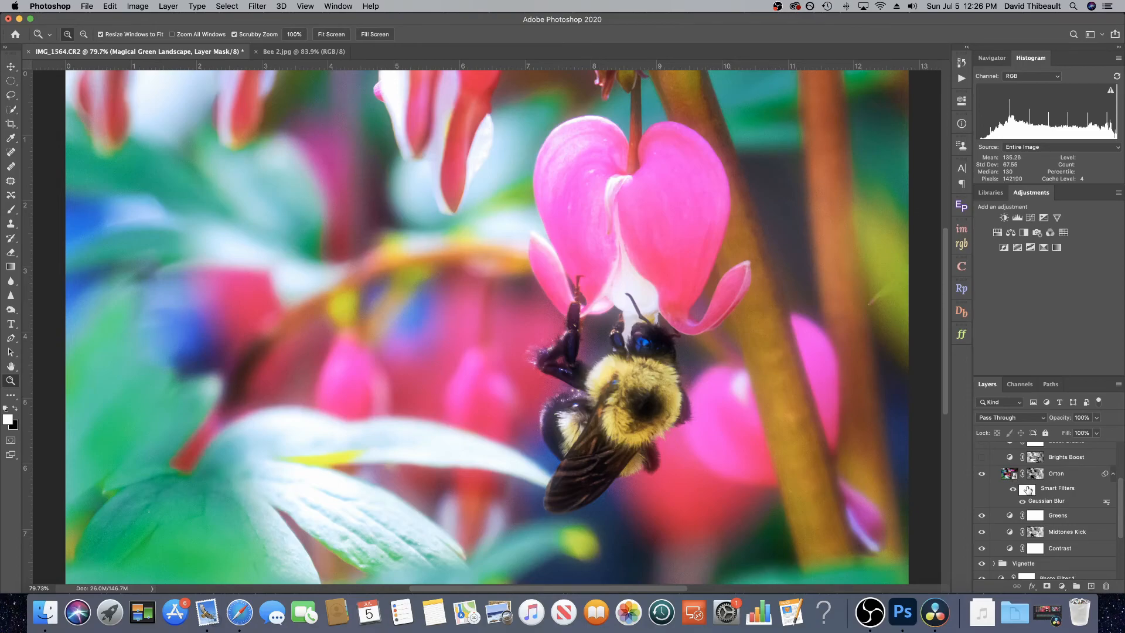
click(981, 476)
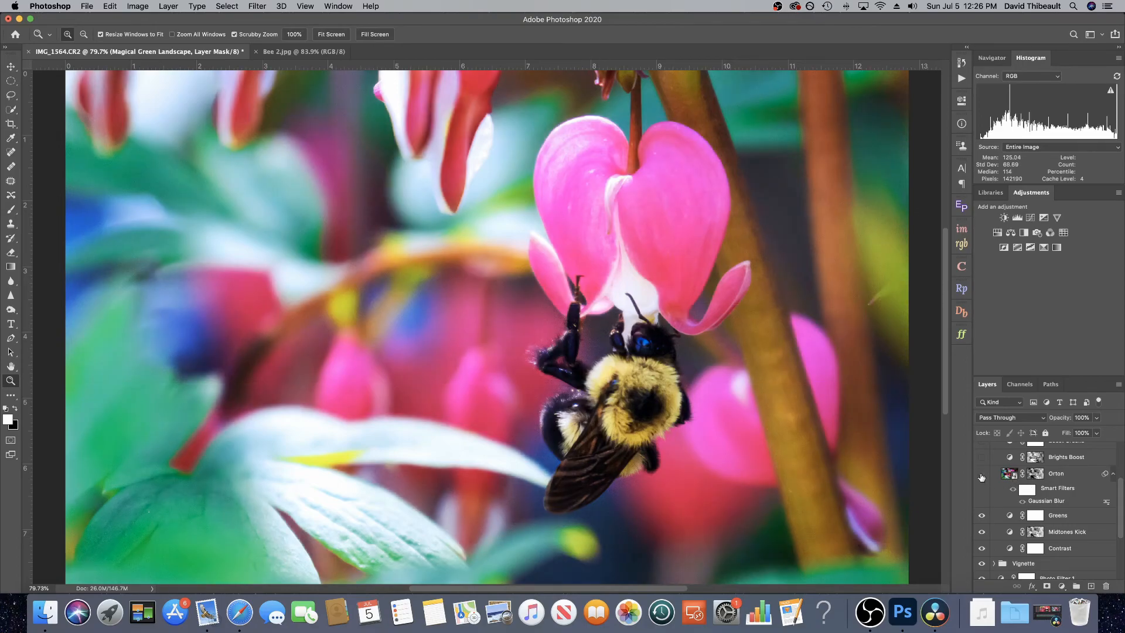
click(982, 475)
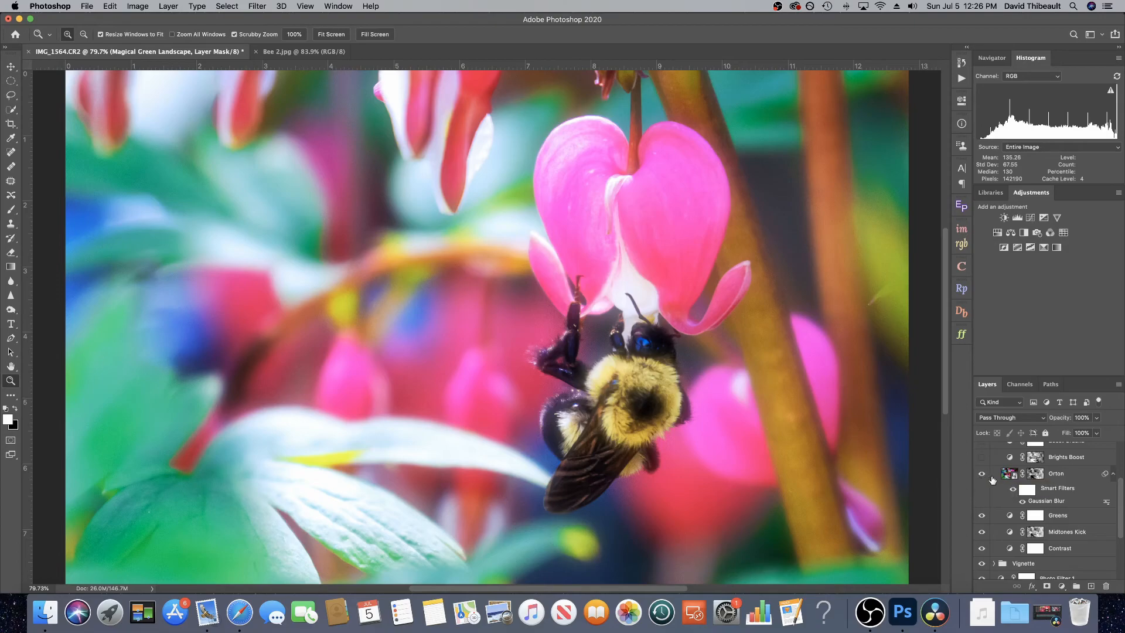
Step: Set the Orton layer's opacity to 39% and toggle its visibility to compare
click(995, 475)
click(1096, 432)
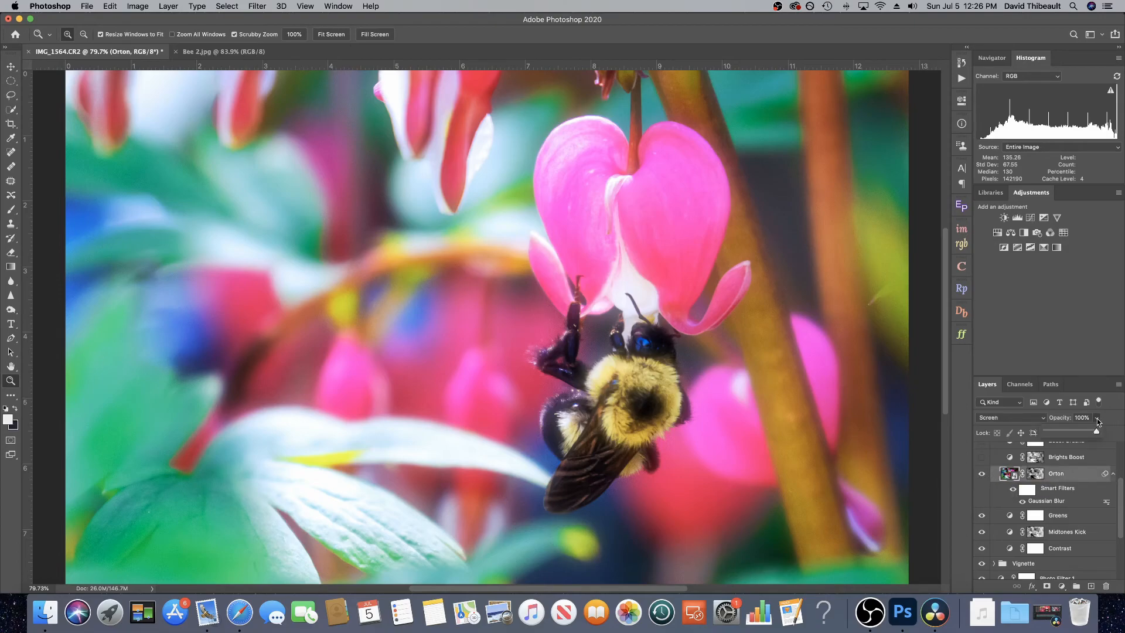
drag(1096, 434, 1065, 431)
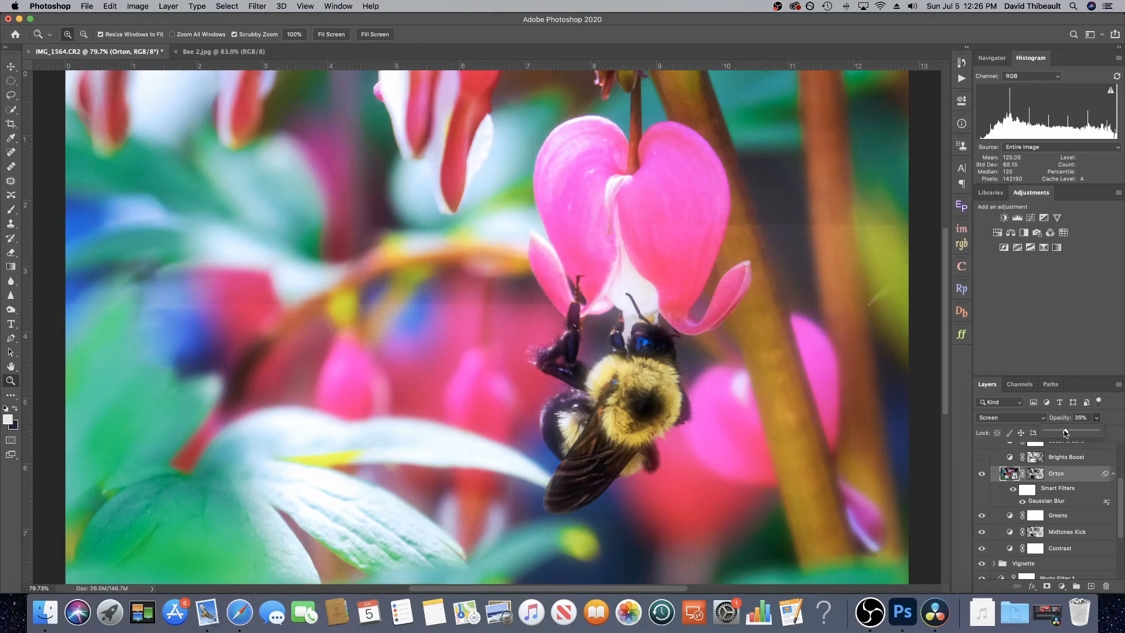
click(982, 473)
click(981, 474)
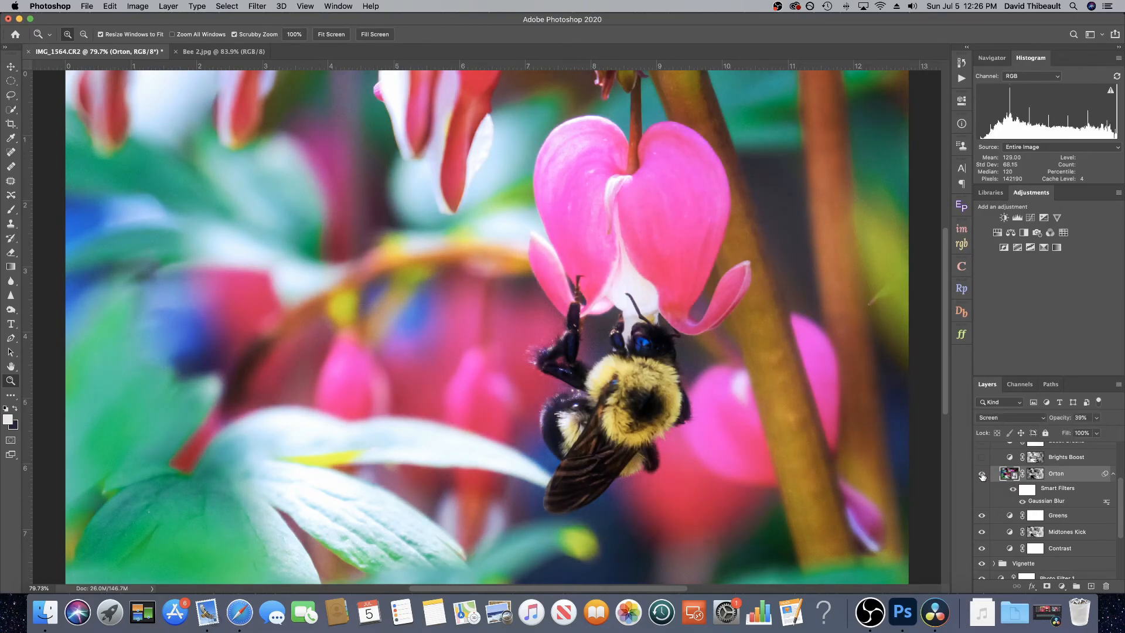
click(981, 474)
click(982, 474)
Step: Lower the Orton layer's opacity to 27% and toggle its visibility to compare the effect
click(1095, 417)
drag(1086, 431, 1079, 431)
click(981, 474)
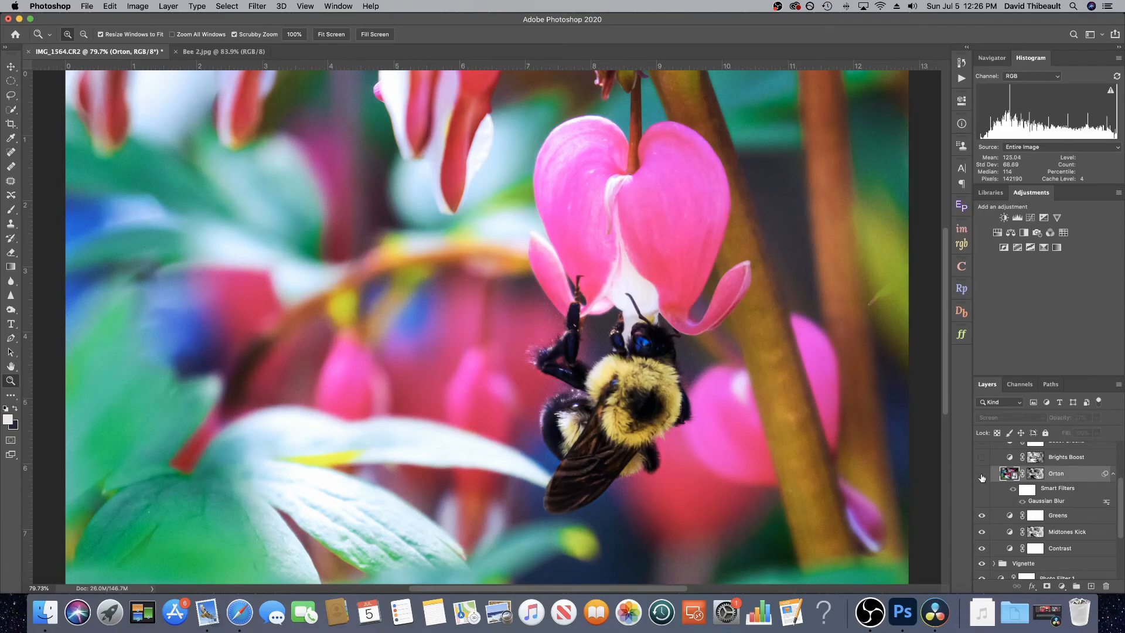
click(982, 474)
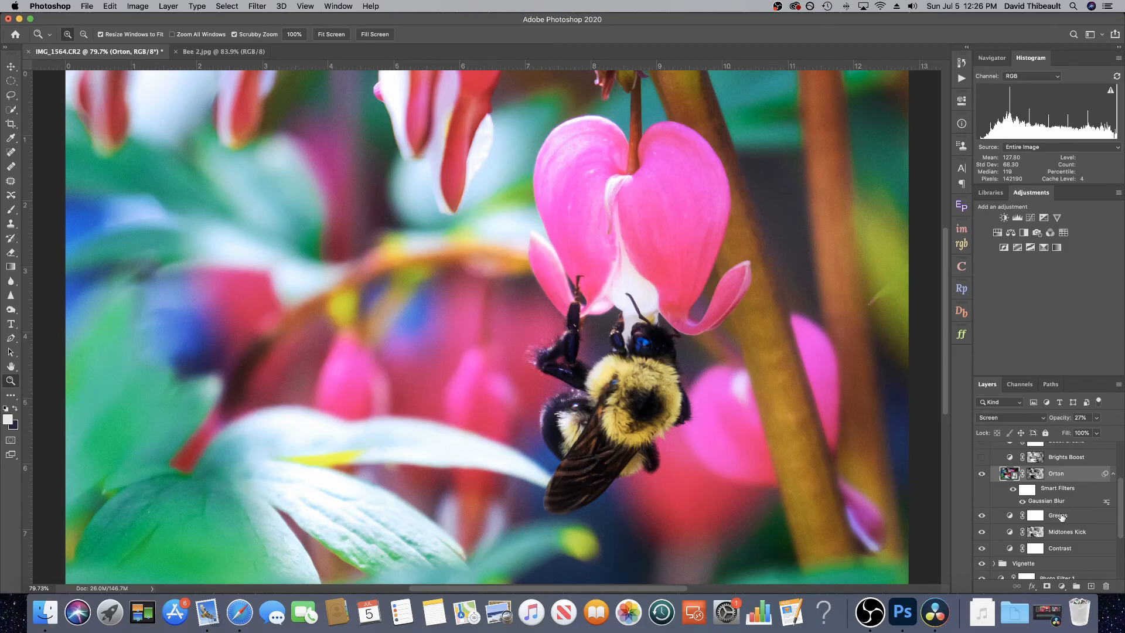
Step: Toggle the Midtones Kick layer's visibility to compare its effect
scroll(1061, 515, down, 1)
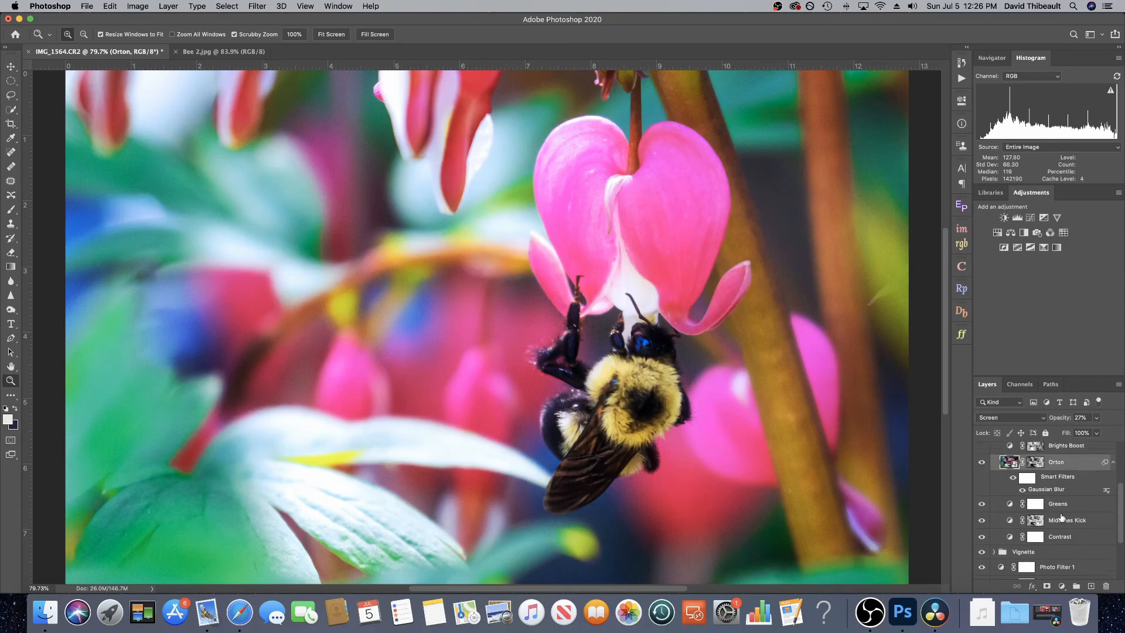
click(983, 521)
click(982, 521)
scroll(1051, 527, down, 2)
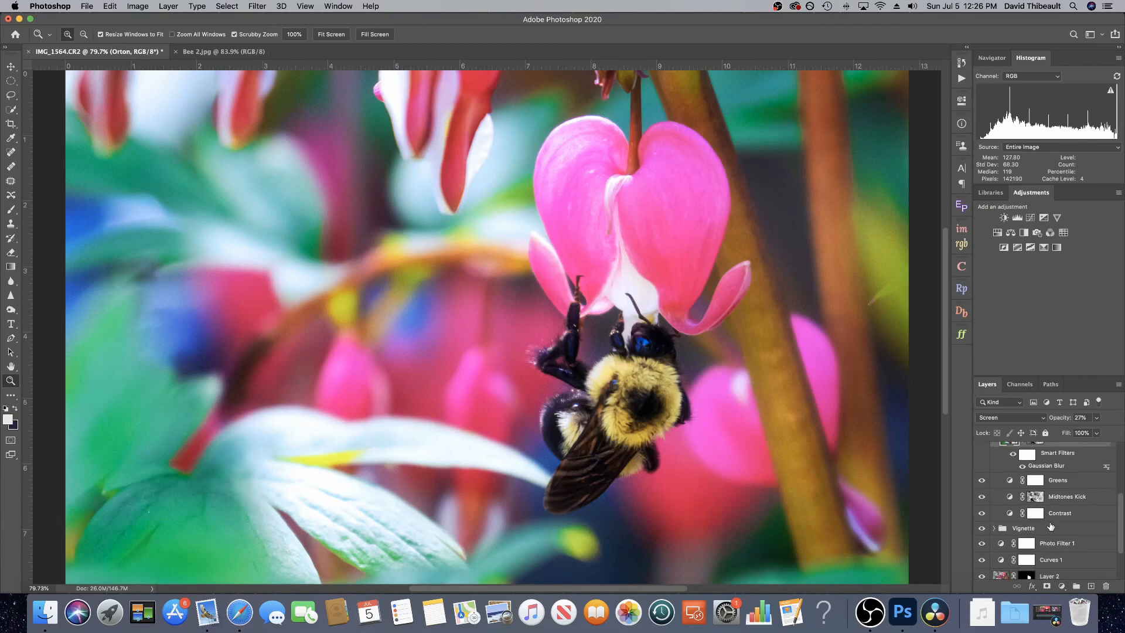
scroll(1050, 526, up, 2)
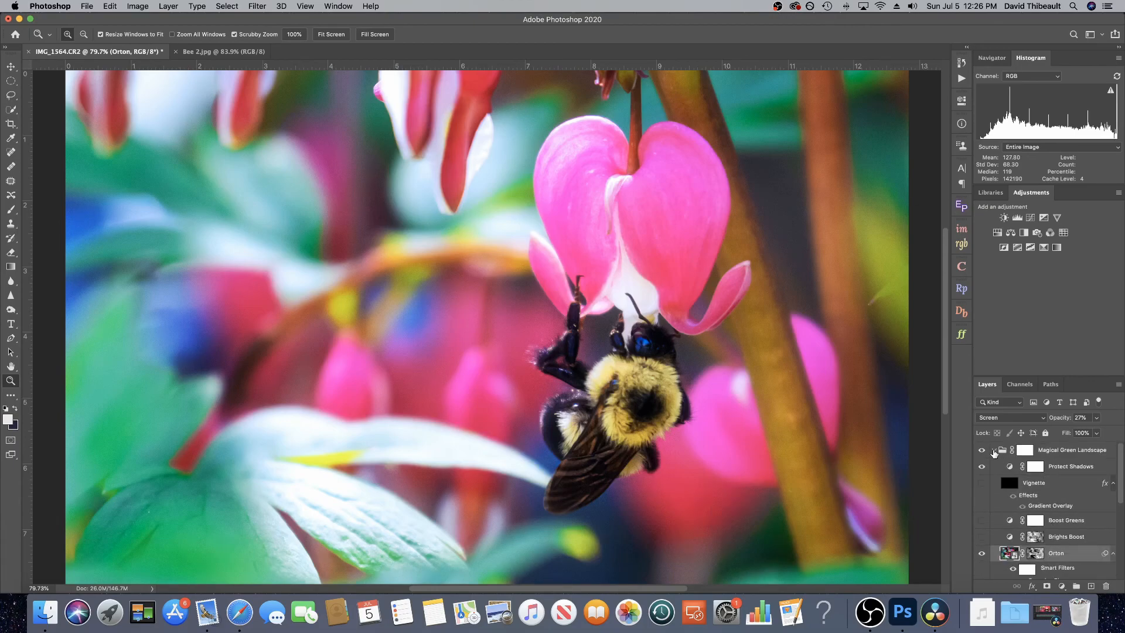
Step: Collapse the Magical Green Landscape group, set its opacity to 66% and toggle its visibility to compare
click(994, 451)
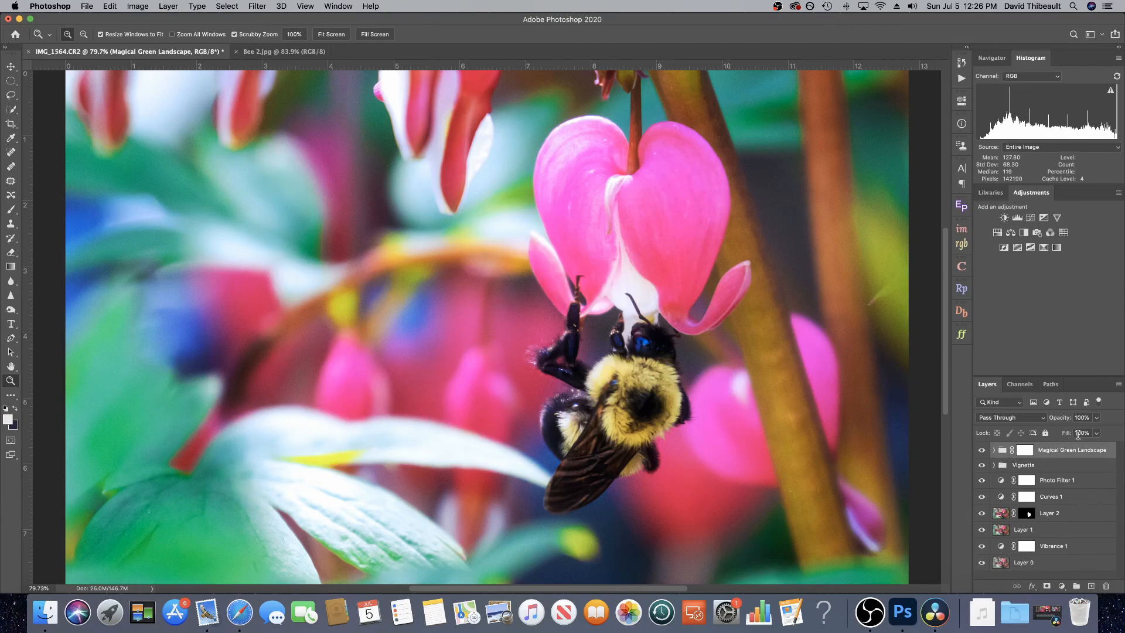
click(1096, 417)
drag(1098, 433, 1080, 434)
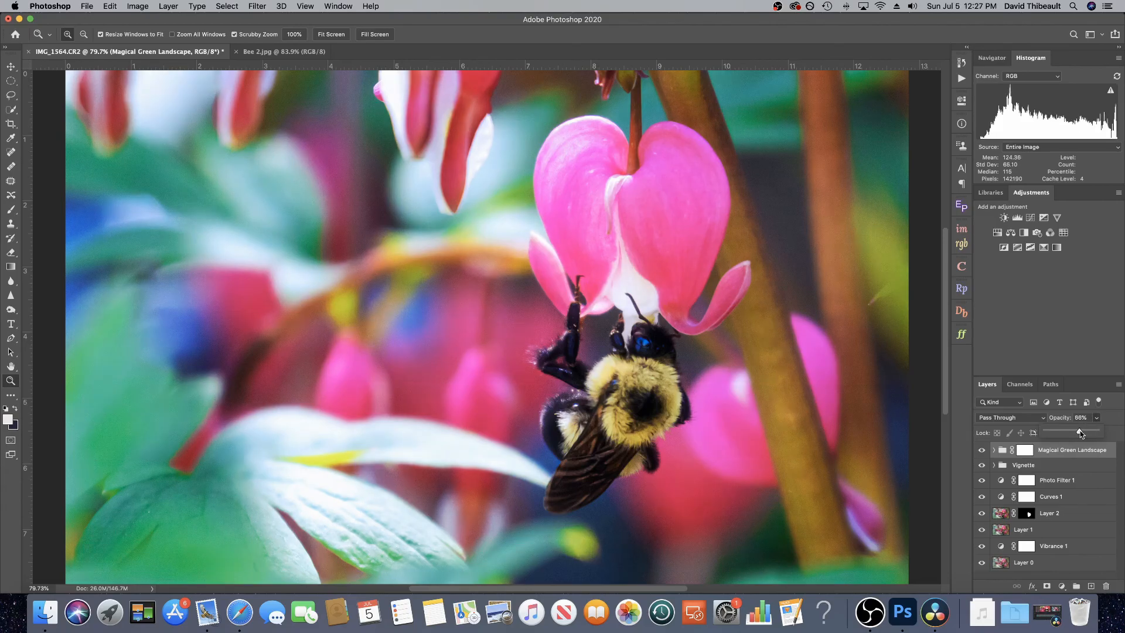
click(981, 450)
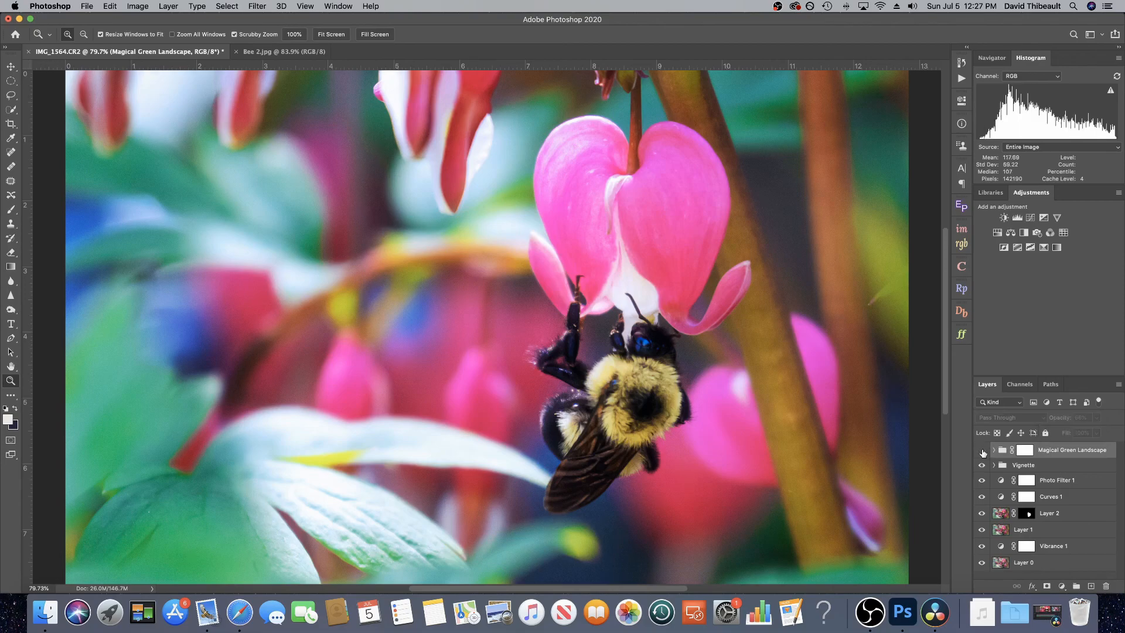
click(982, 450)
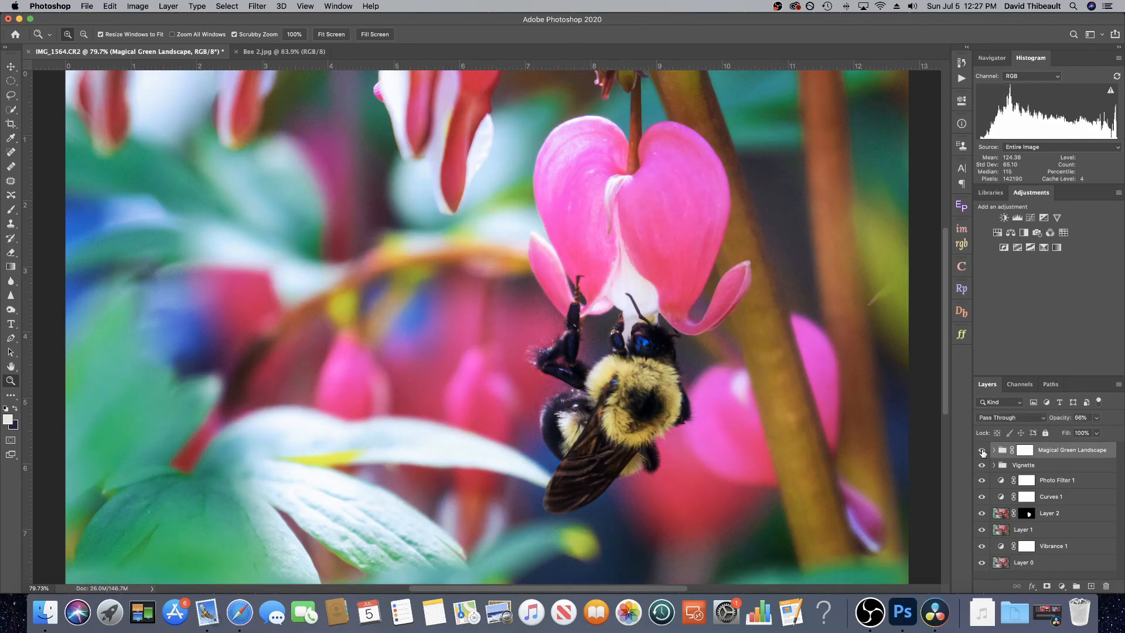
Step: Reduce the Magical Green Landscape group's opacity to 41% and toggle its visibility to compare
click(1095, 418)
drag(1092, 434, 1085, 434)
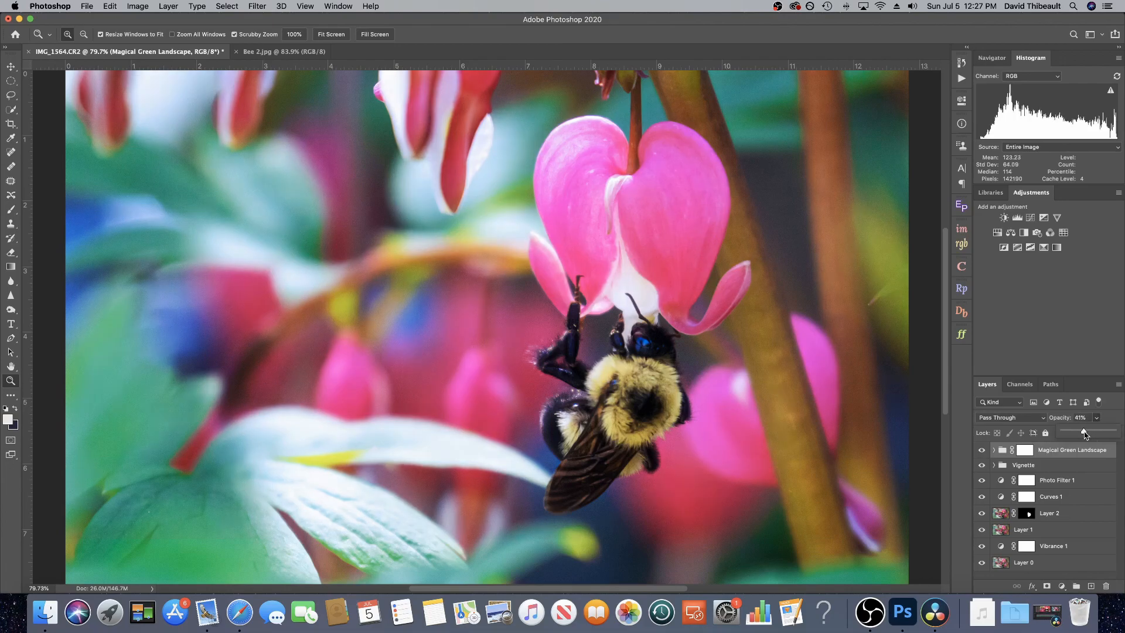
click(981, 451)
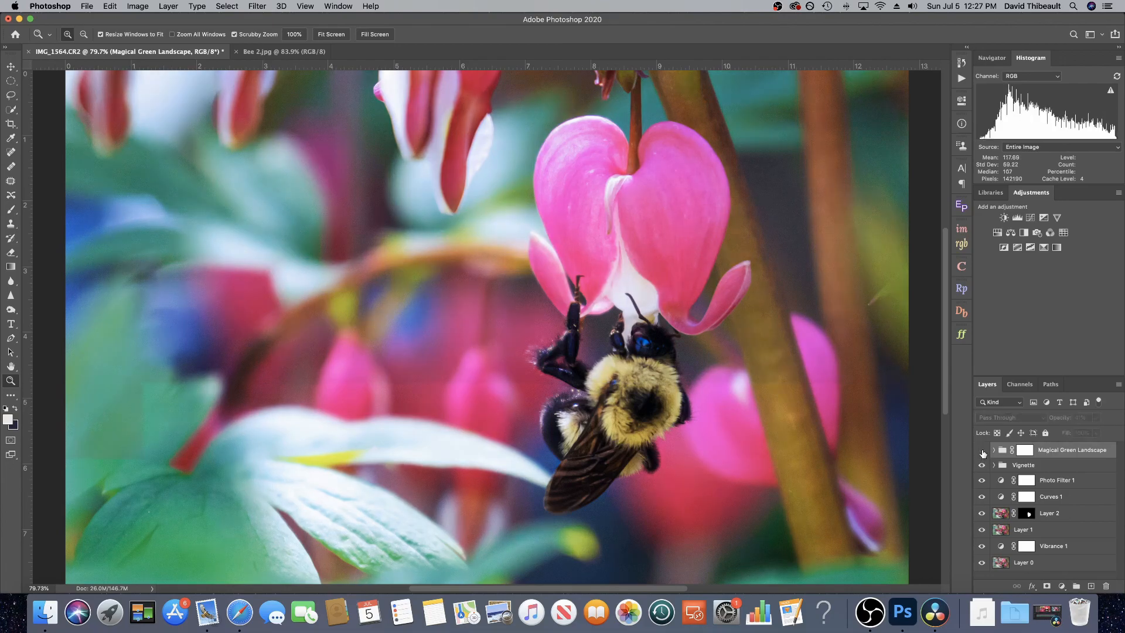
click(982, 450)
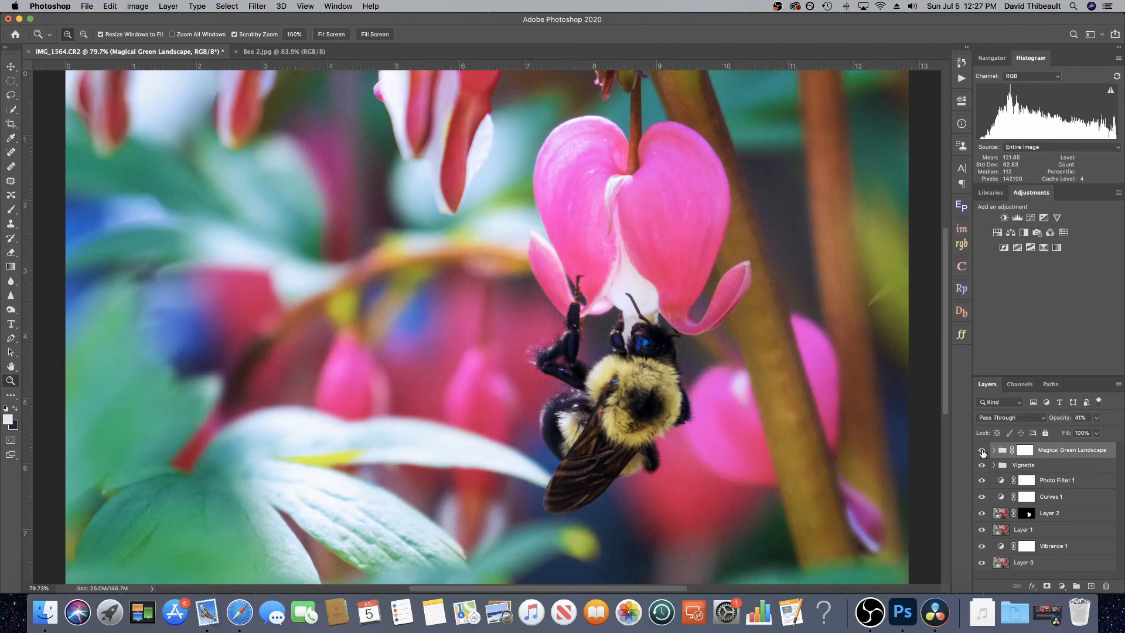